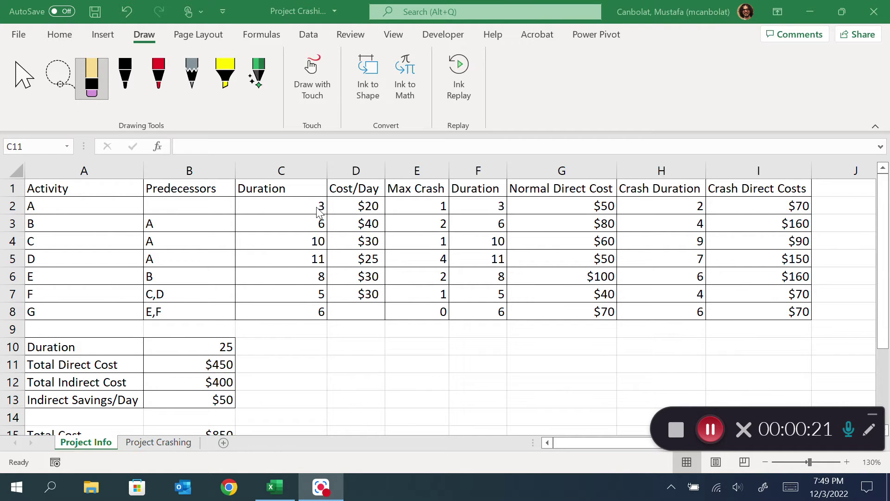
Draw circled activity A in black ink below the activity table, with arrows to circled activities B, C and D.
click(125, 75)
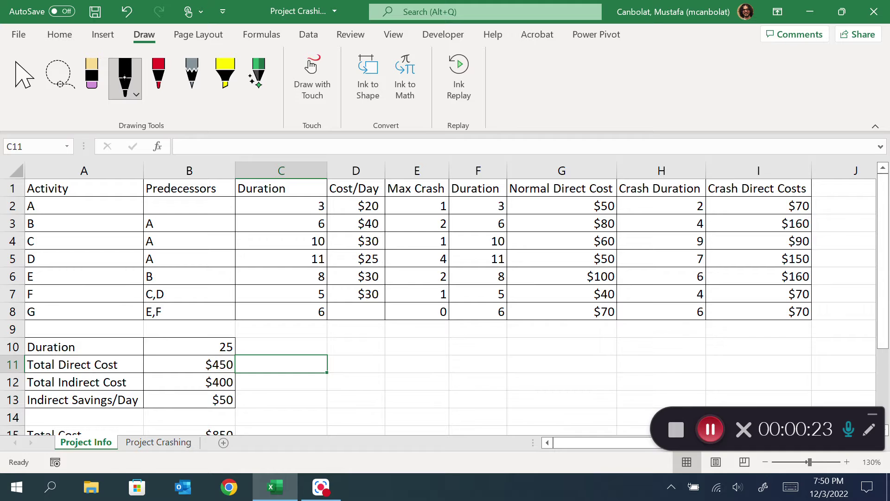
mouse_move(400, 396)
mouse_down()
mouse_move(405, 378)
mouse_move(419, 397)
mouse_move(414, 388)
mouse_up()
mouse_move(392, 376)
mouse_down()
mouse_move(431, 394)
mouse_move(399, 369)
mouse_move(483, 351)
mouse_move(484, 361)
mouse_up()
drag(494, 337, 496, 353)
mouse_move(493, 338)
mouse_down()
mouse_move(497, 353)
mouse_move(514, 356)
mouse_move(487, 336)
mouse_up()
mouse_move(444, 390)
mouse_down()
mouse_move(520, 388)
mouse_move(502, 376)
mouse_up()
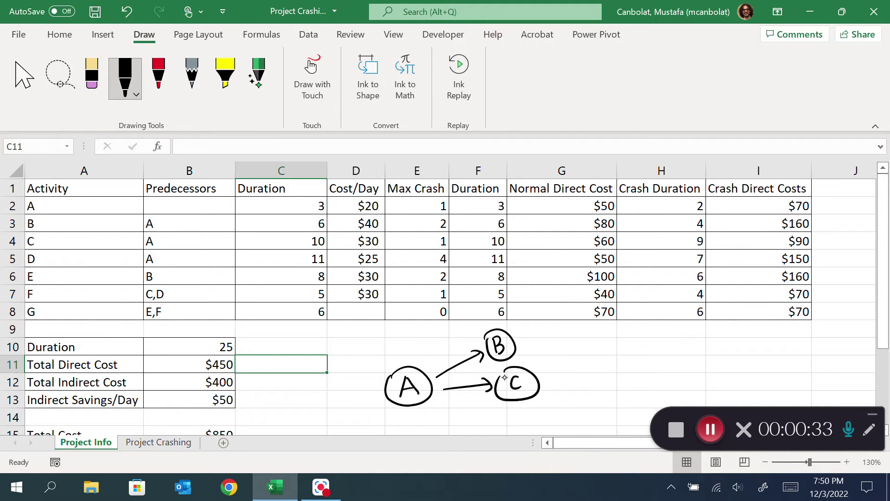
drag(442, 403, 524, 430)
mouse_move(519, 405)
mouse_down()
mouse_move(507, 415)
mouse_move(516, 405)
mouse_up()
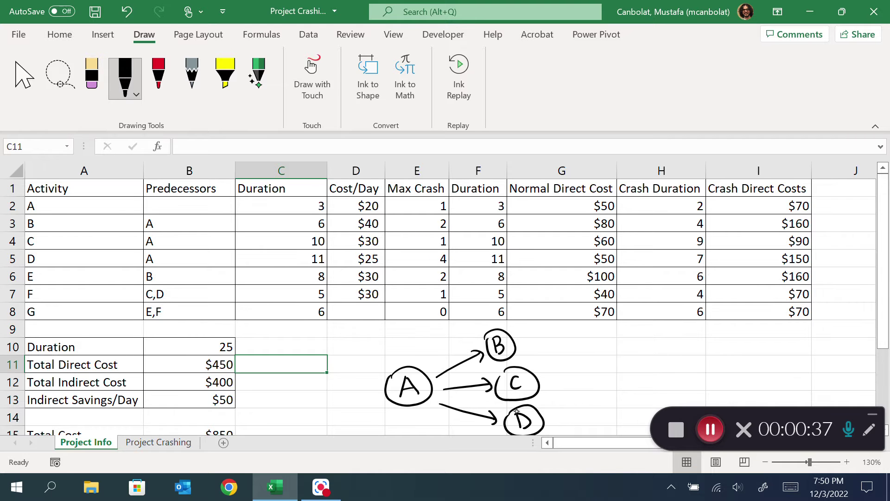
Extend the network diagram with circled E following B, and circled F following both C and D.
scroll(517, 411, down, 2)
scroll(518, 411, up, 2)
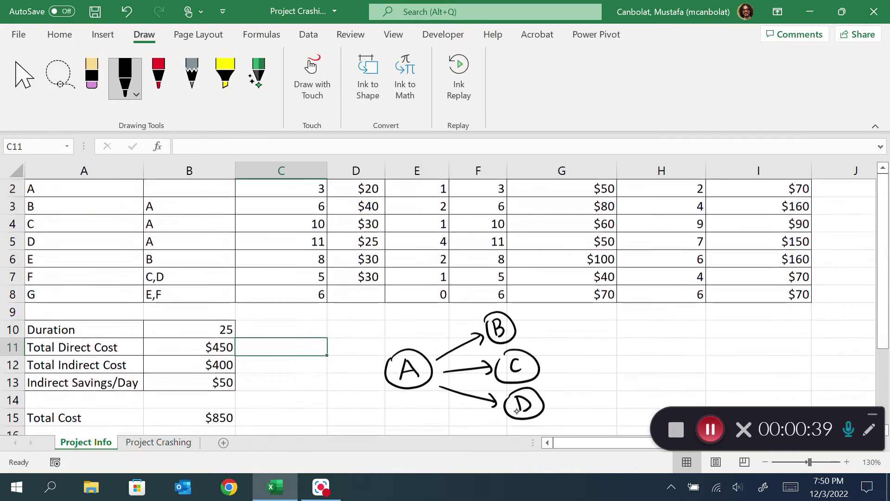
drag(526, 328, 572, 332)
drag(571, 319, 581, 325)
mouse_move(573, 332)
mouse_down()
mouse_move(584, 331)
mouse_move(591, 311)
mouse_move(571, 316)
mouse_up()
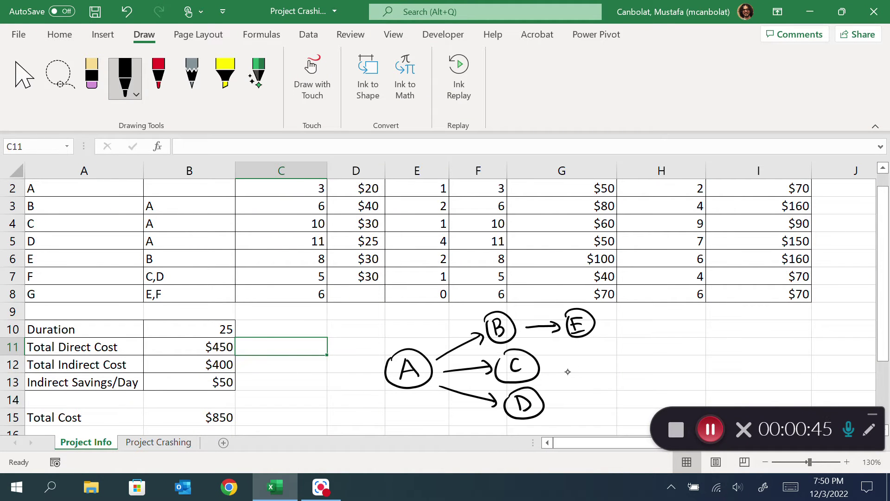
mouse_move(548, 359)
mouse_down()
mouse_move(579, 368)
mouse_move(584, 386)
mouse_move(577, 373)
mouse_move(598, 380)
mouse_move(612, 361)
mouse_move(609, 369)
mouse_up()
mouse_move(603, 355)
mouse_down()
mouse_move(590, 364)
mouse_move(600, 357)
mouse_up()
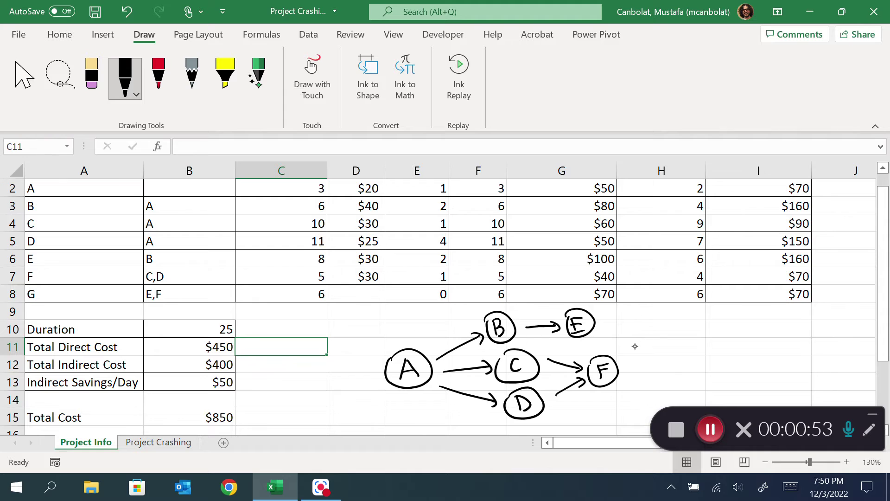
Draw circled final activity G and connect E and F to it with arrows.
mouse_move(661, 338)
mouse_down()
mouse_move(643, 356)
mouse_move(663, 332)
mouse_up()
drag(603, 327, 637, 345)
drag(619, 364, 638, 360)
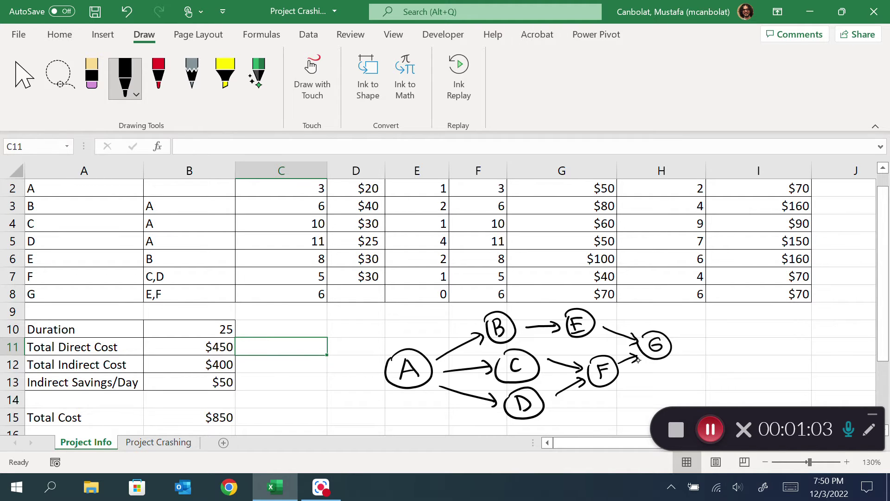
Write the durations beside the diagram's activities: A 3, B 6, C 10, D 11, E 8, F 5 and G 6.
scroll(638, 360, up, 1)
scroll(638, 361, down, 1)
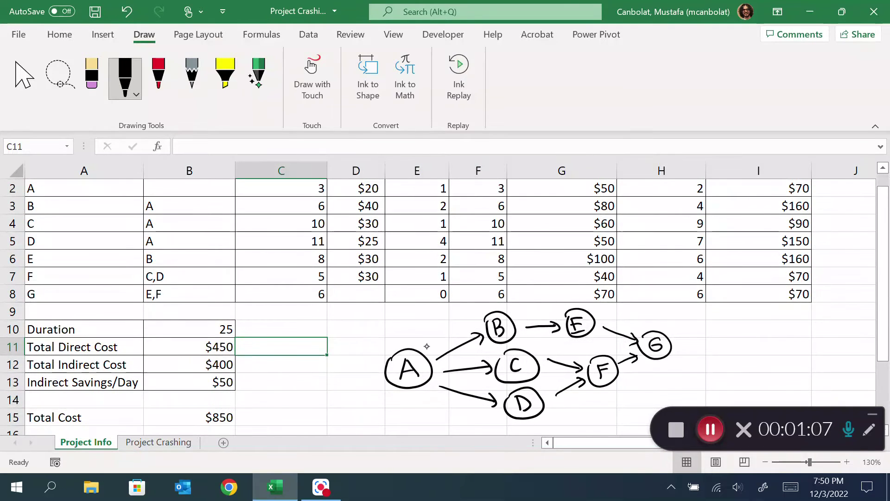
drag(421, 336, 425, 350)
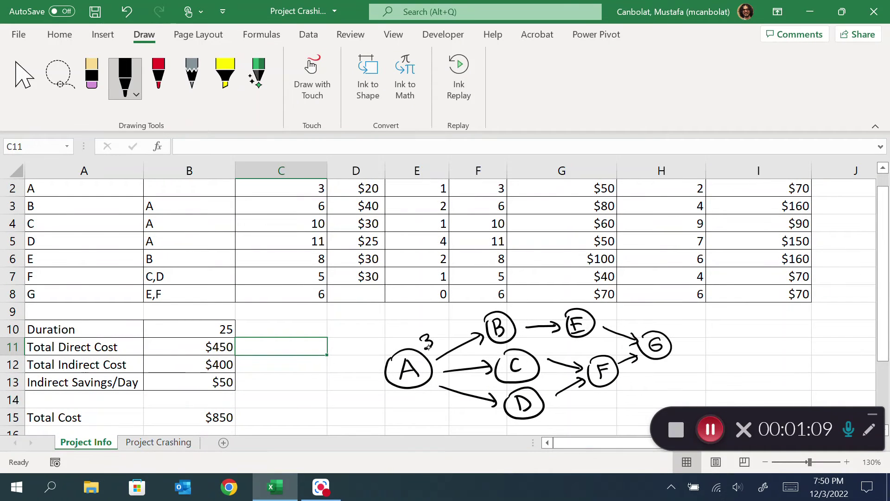
mouse_move(522, 310)
mouse_down()
mouse_move(516, 315)
mouse_move(533, 352)
mouse_move(540, 345)
mouse_up()
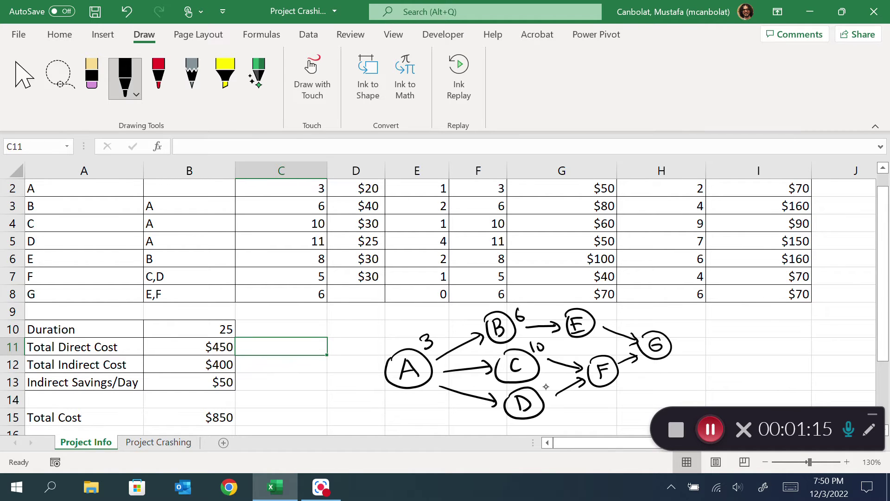
drag(543, 382, 542, 391)
drag(548, 381, 548, 390)
drag(595, 335, 596, 341)
drag(629, 378, 623, 390)
drag(676, 339, 678, 346)
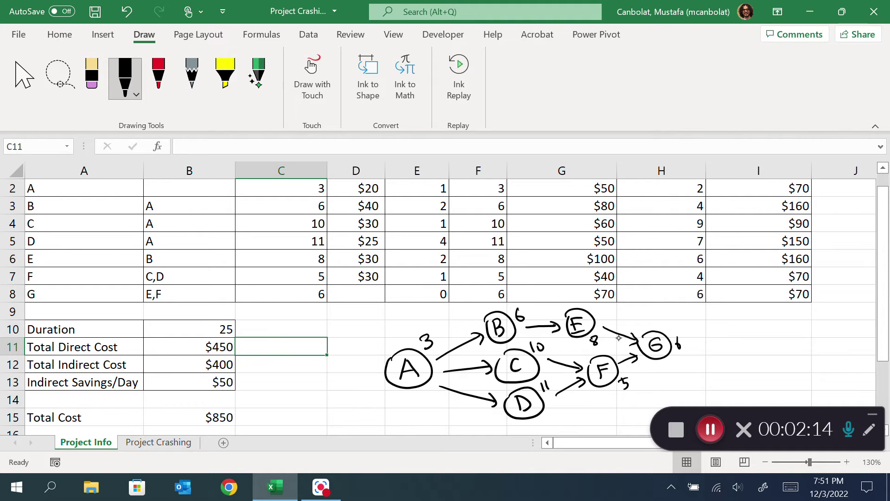
drag(684, 350, 679, 351)
Underline the A–D, D–F and F–G arrows of the network diagram with the red pen.
click(158, 74)
drag(429, 396, 485, 408)
drag(556, 406, 583, 392)
drag(631, 371, 644, 366)
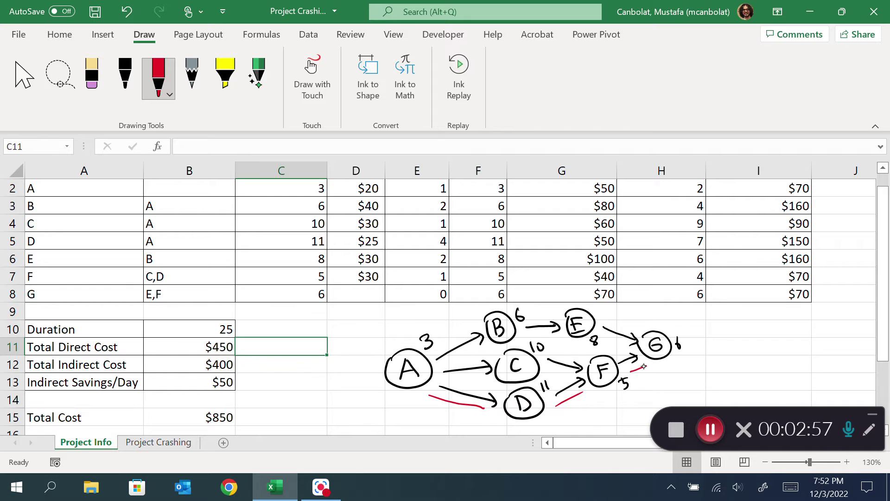
Write the critical path A→D–F–G in red ink beside the network diagram.
mouse_move(729, 327)
mouse_down()
mouse_move(732, 342)
mouse_move(736, 334)
mouse_move(780, 335)
mouse_up()
mouse_move(784, 328)
mouse_down()
mouse_move(787, 341)
mouse_move(796, 327)
mouse_up()
drag(788, 334, 821, 335)
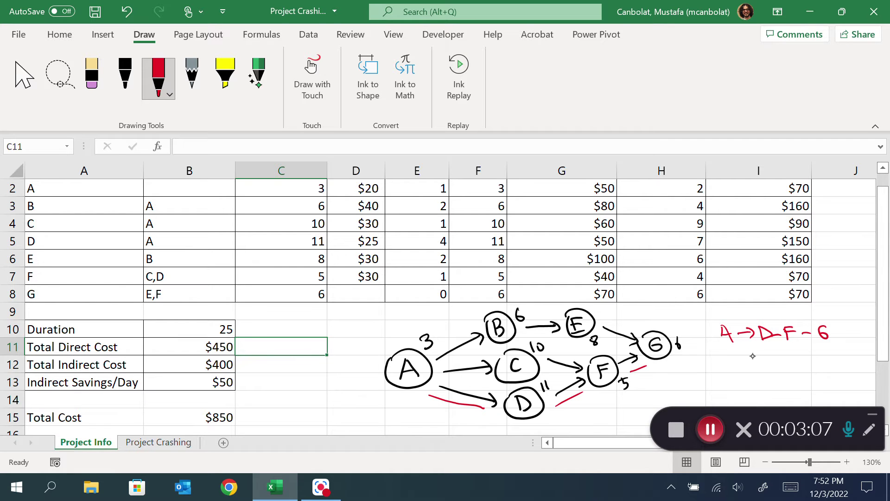
drag(723, 329, 721, 347)
Examine the duration and cost summary against the activity table, including the total direct cost and activity B's cost per day.
scroll(569, 270, up, 1)
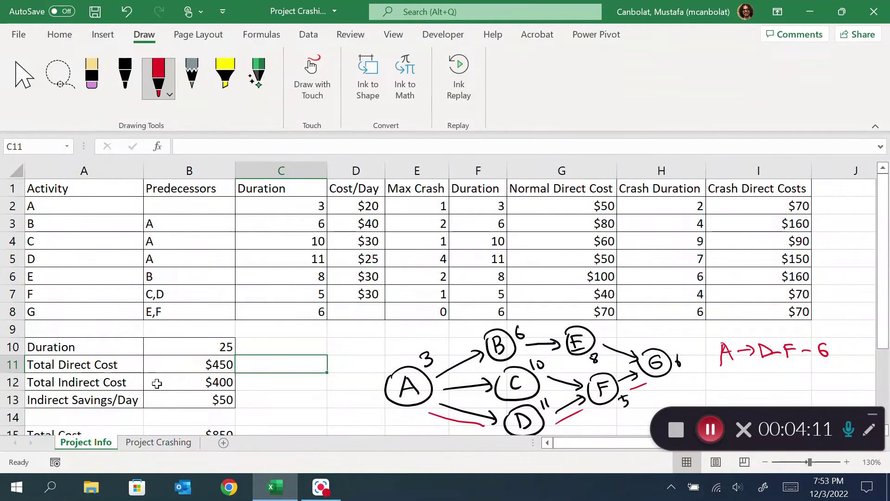
click(188, 363)
double_click(189, 364)
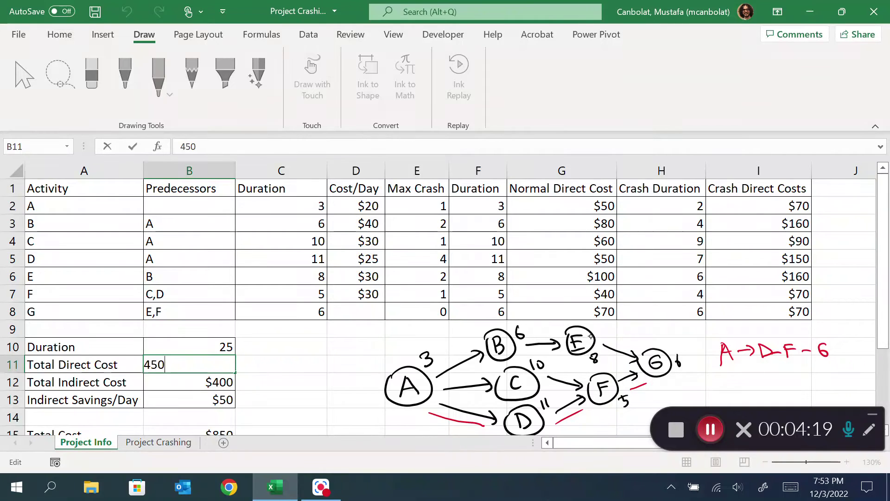
click(296, 376)
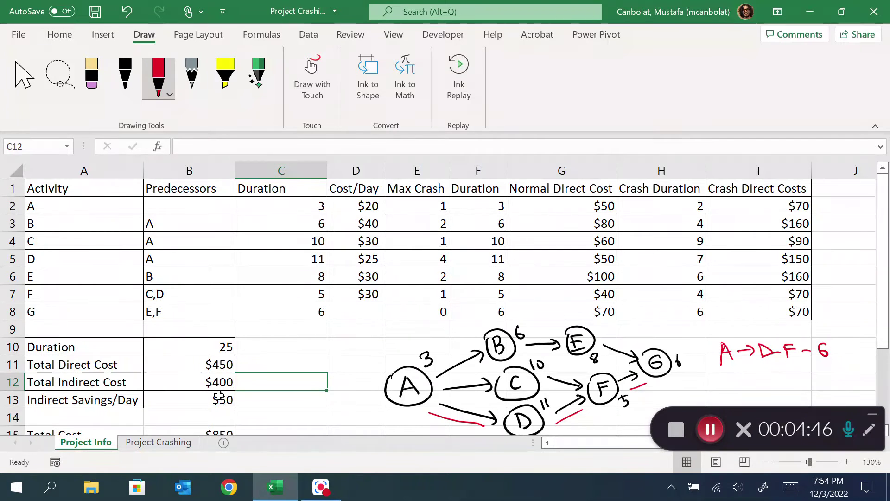
scroll(272, 392, down, 1)
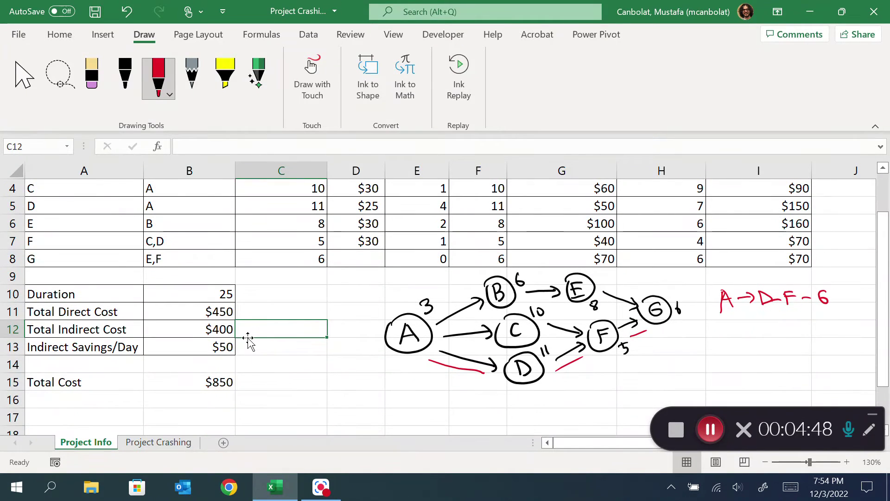
scroll(239, 327, up, 1)
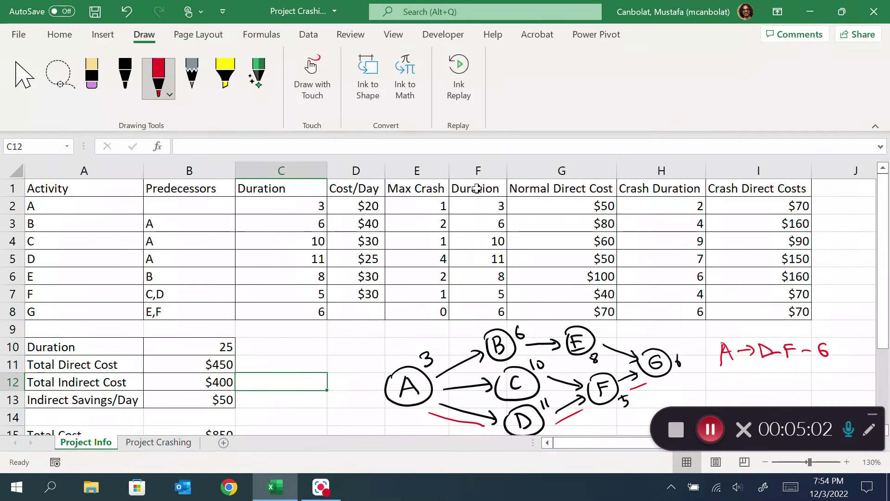
scroll(476, 188, down, 1)
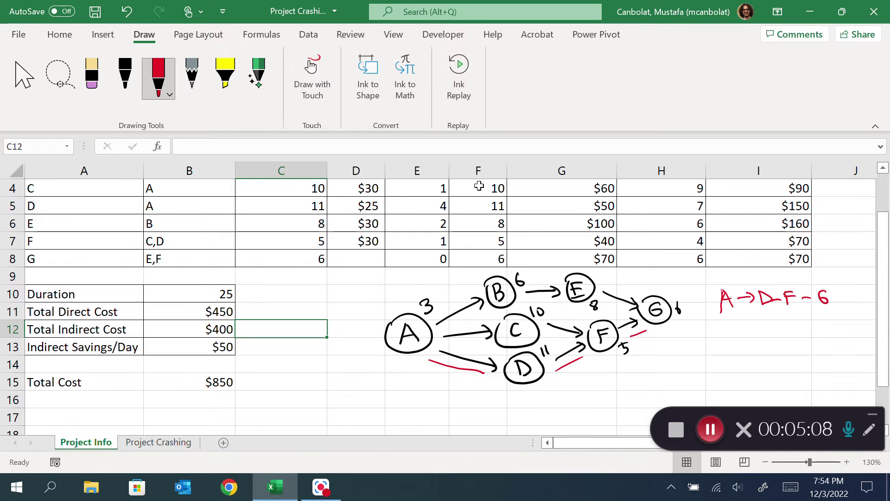
scroll(477, 188, up, 1)
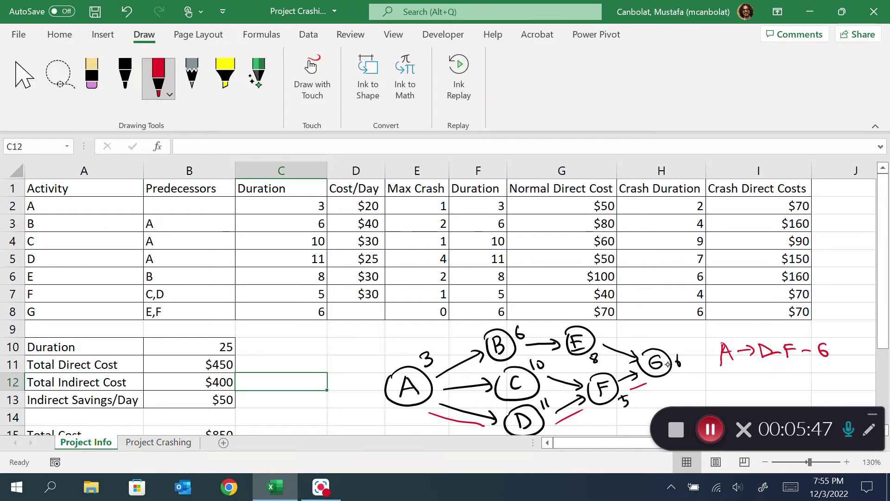
click(362, 223)
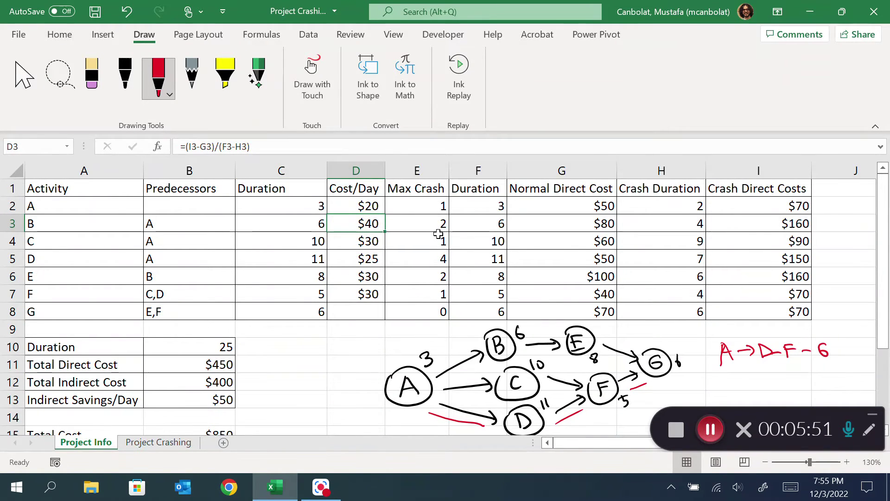
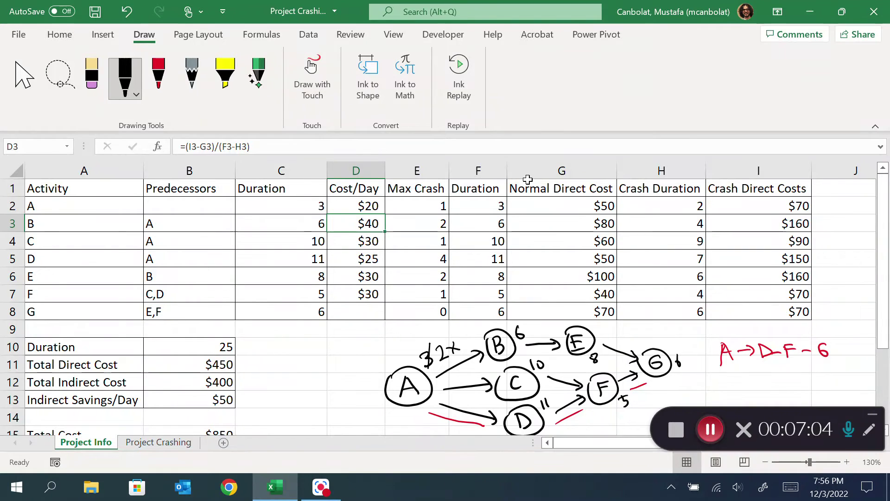
Mark activity G as not crashable with a black x beside its duration in the network diagram.
drag(686, 365, 696, 359)
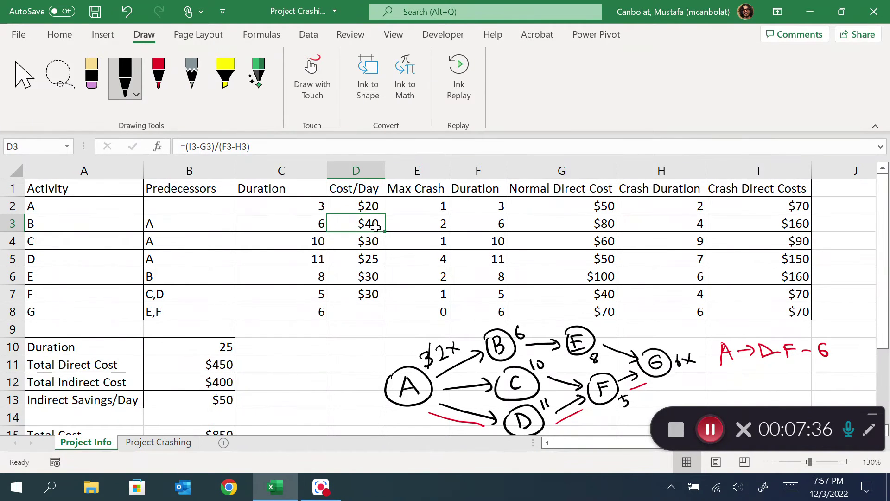
Inspect the cost-per-day formula for activity A without changing it.
double_click(365, 205)
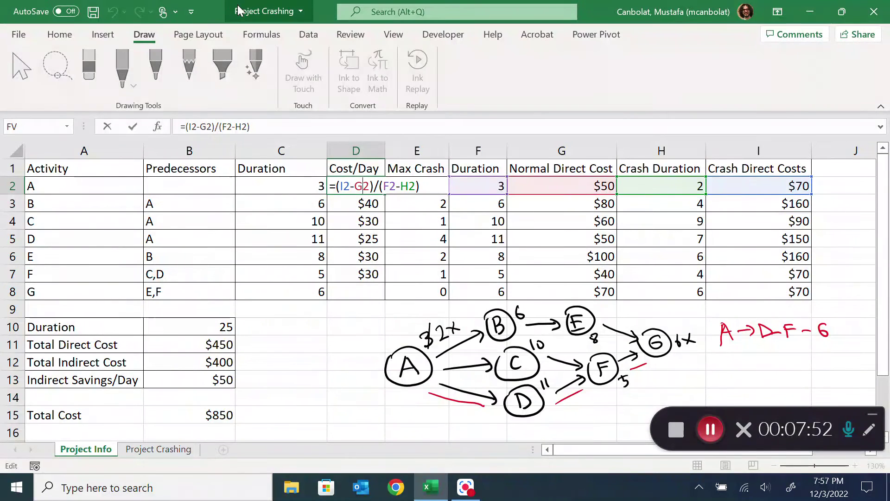
key(ctrl+Return)
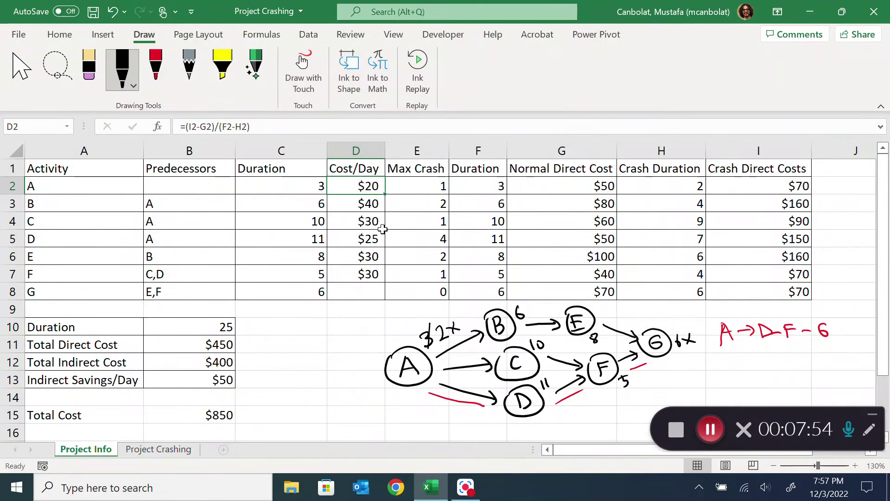
click(336, 332)
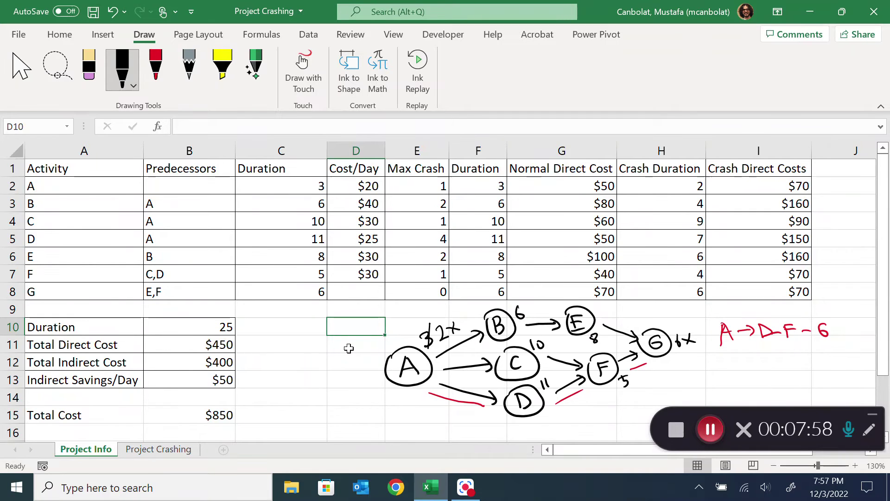
Set the project duration in the summary to 24 and activity A's duration in cell C2 to 2.
click(210, 327)
text(24)
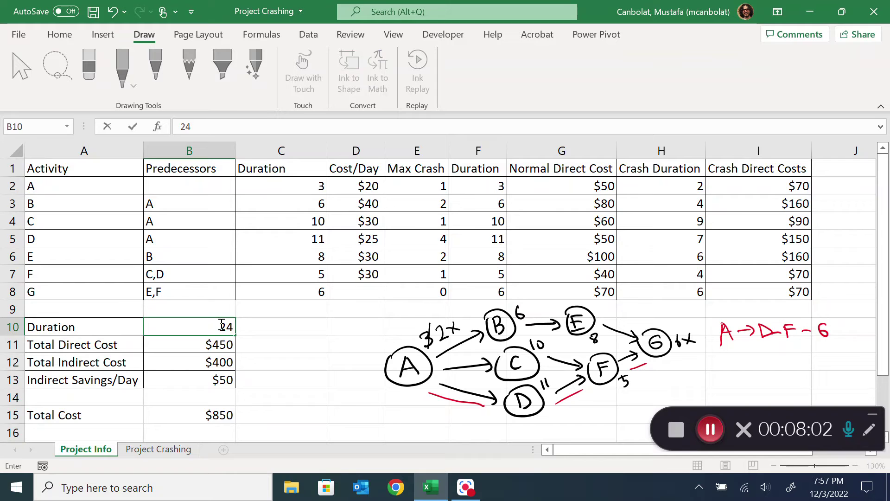
key(Return)
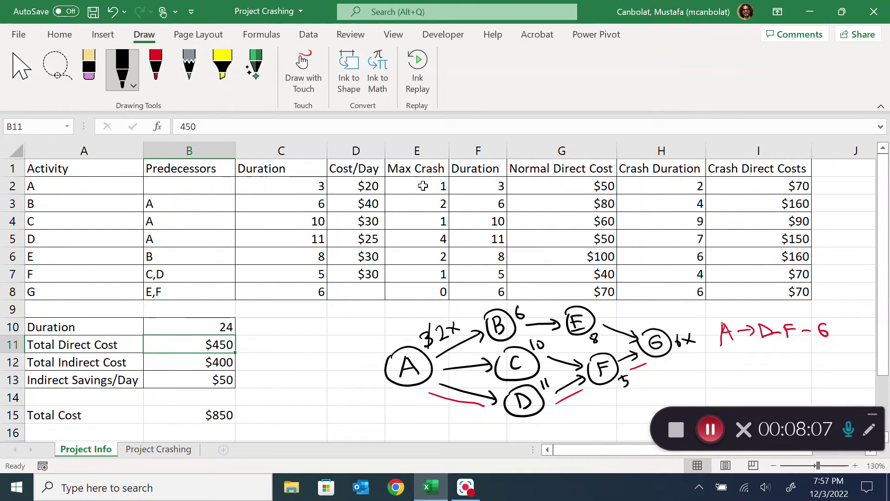
click(311, 190)
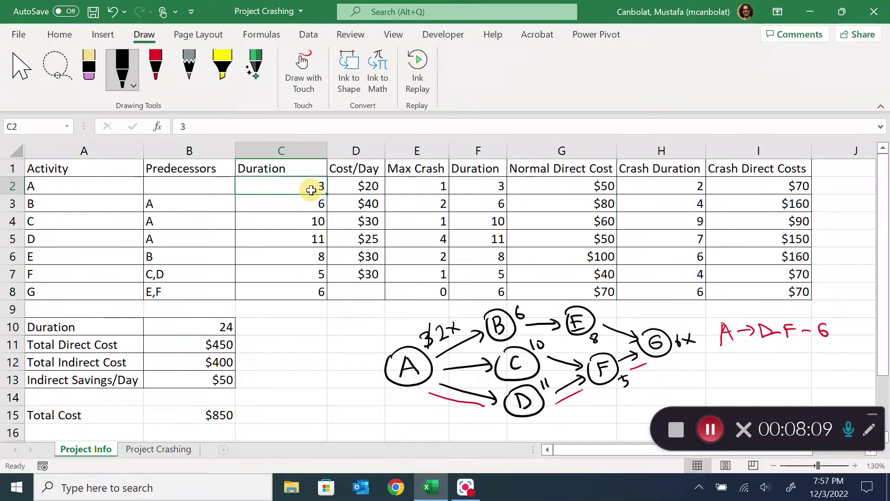
text(2)
key(Return)
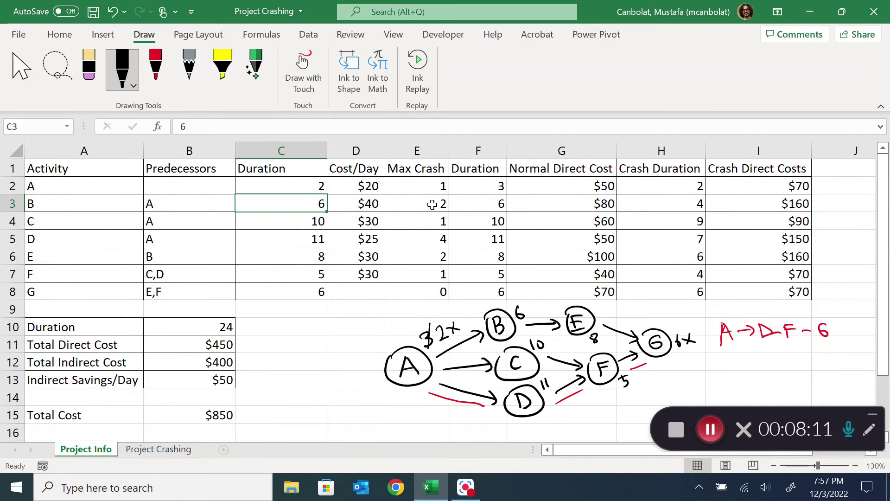
Set the total direct cost in the summary to 470.
click(430, 185)
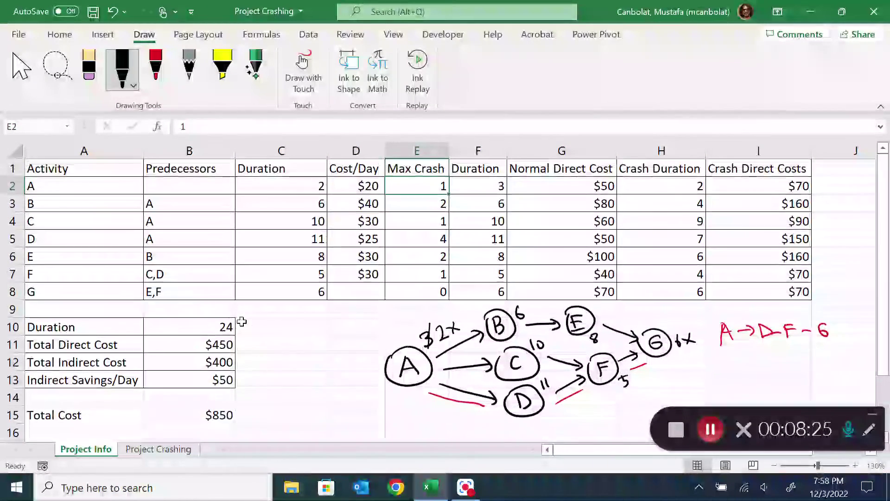
click(216, 344)
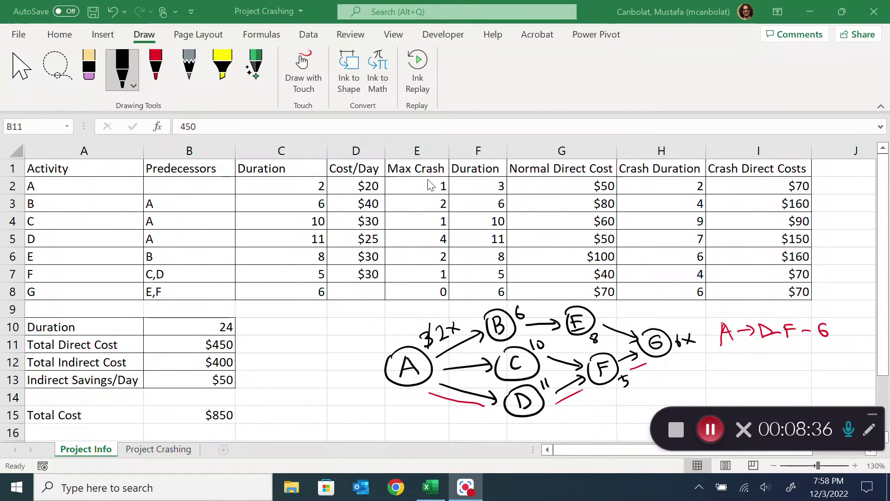
click(199, 347)
text(47)
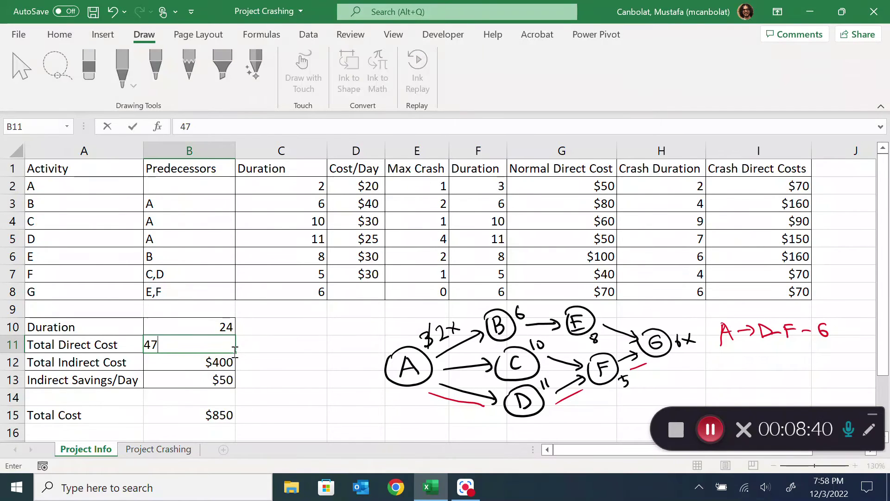
text(0)
key(Return)
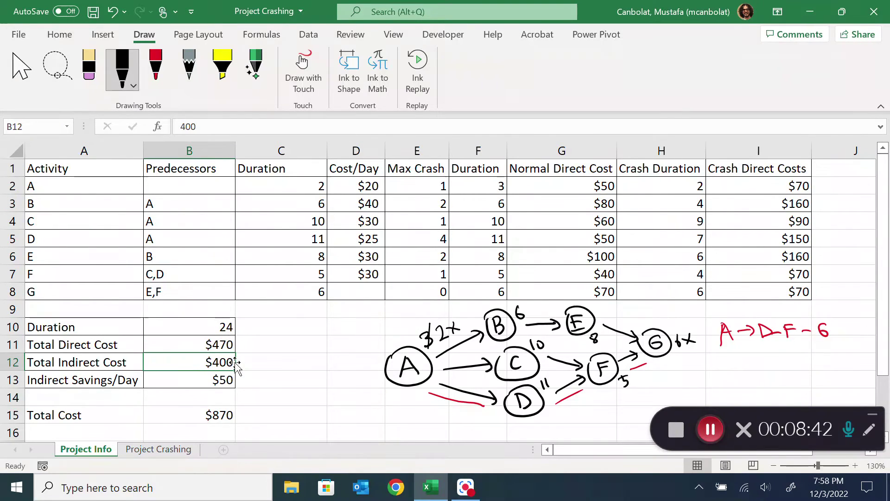
Set the total indirect cost in the summary to 350 and check the total cost formula.
text(3)
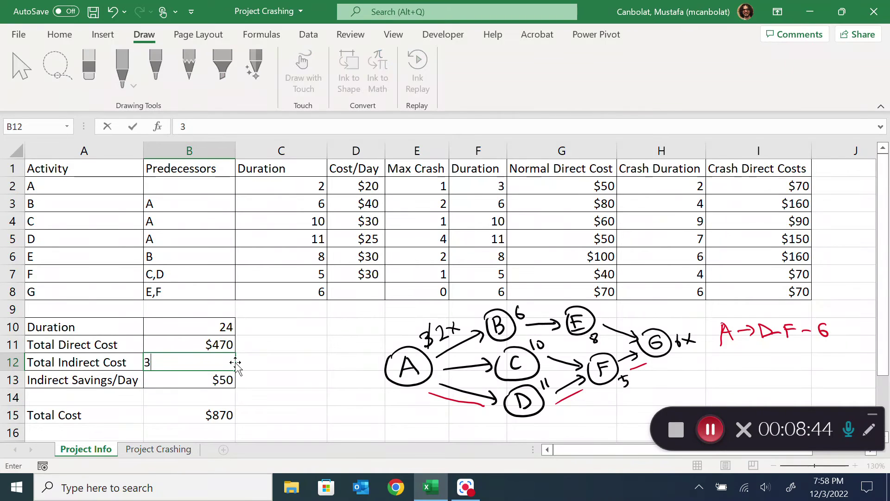
text(50)
key(Return)
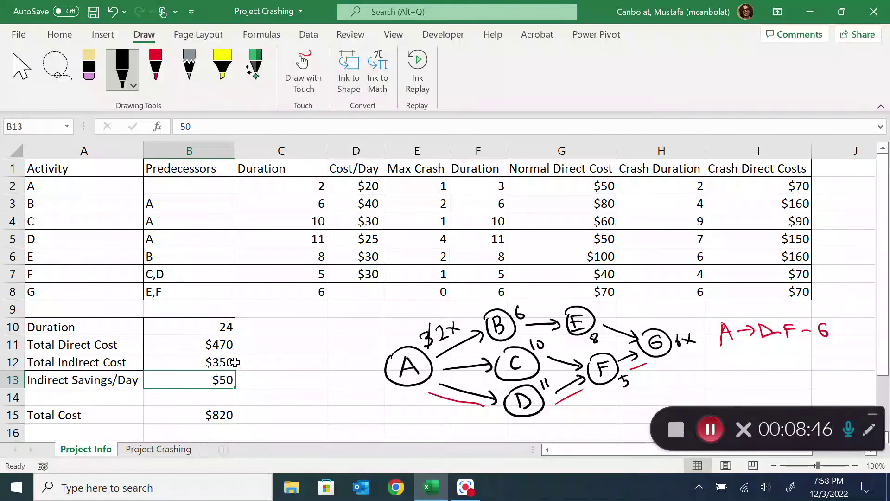
click(218, 414)
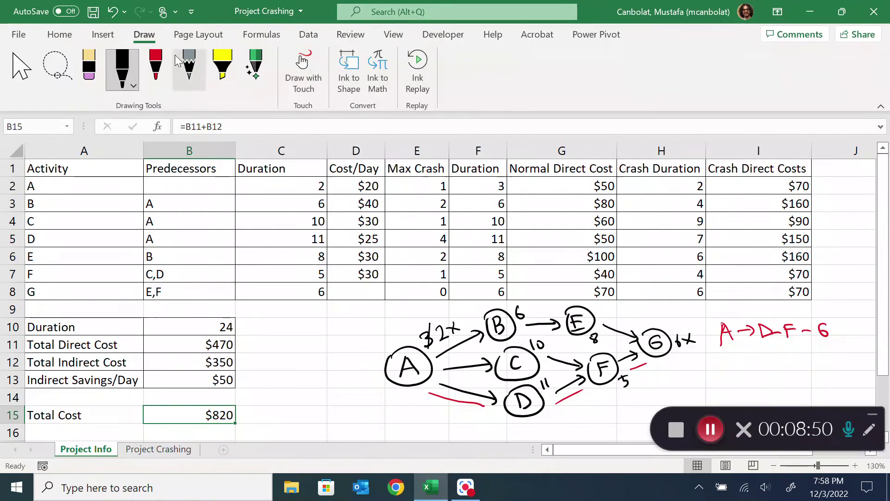
Undo the edits made for crashing activity A to compare the earlier figures, and redo them.
click(112, 14)
click(113, 13)
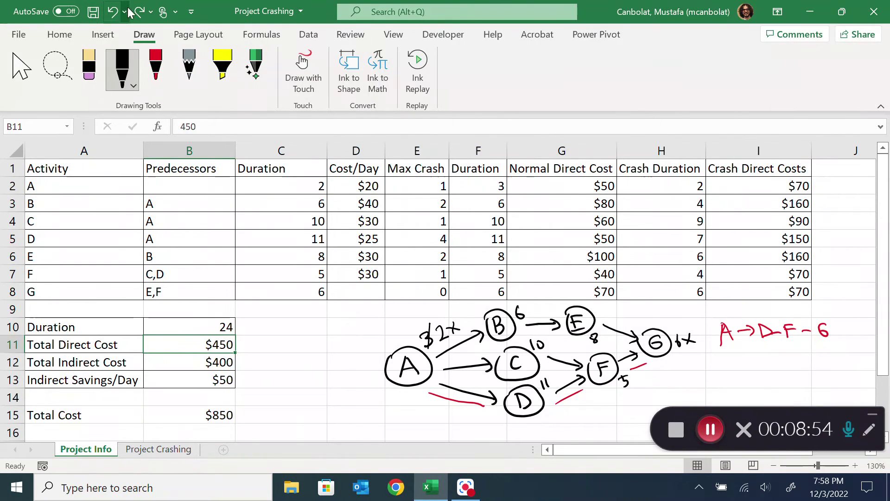
click(112, 14)
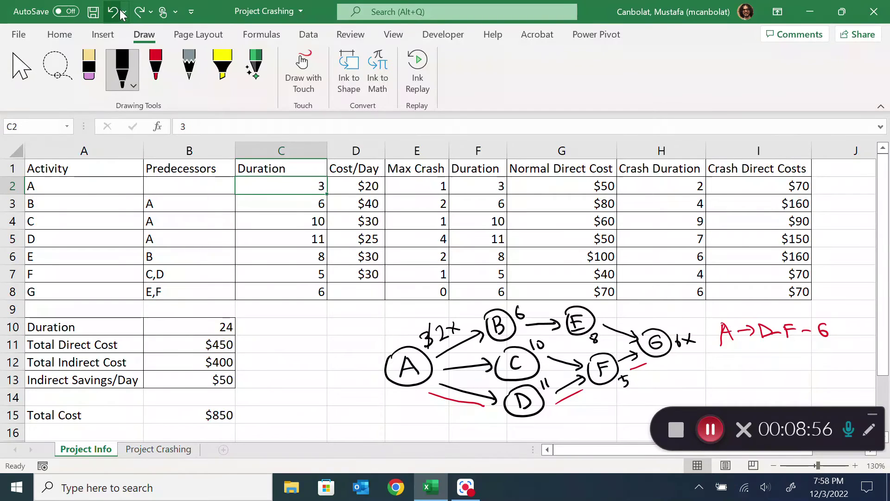
click(140, 12)
click(140, 13)
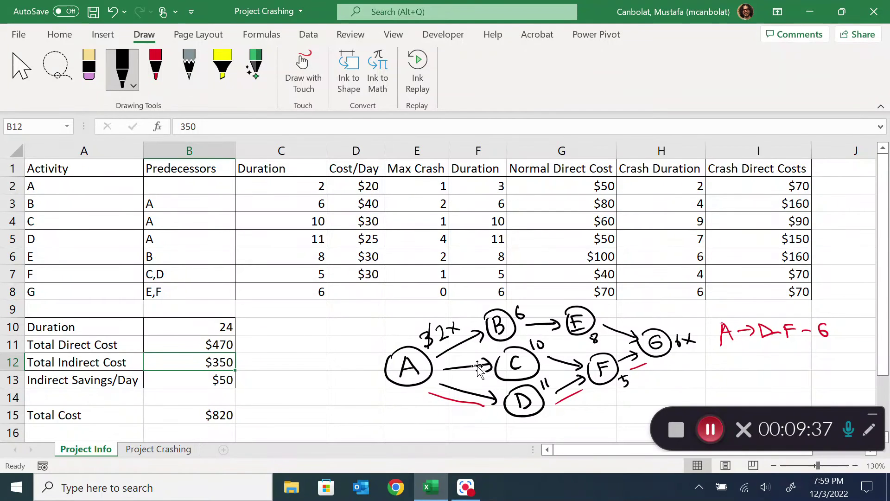
click(712, 429)
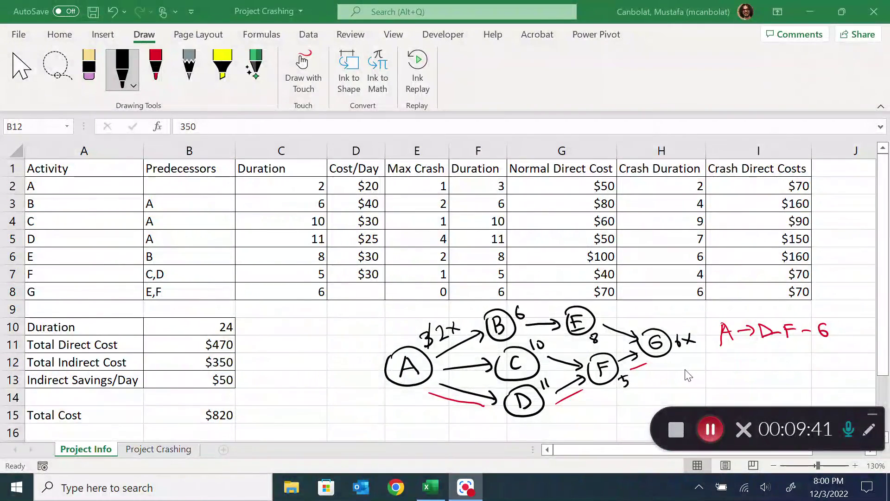
click(705, 370)
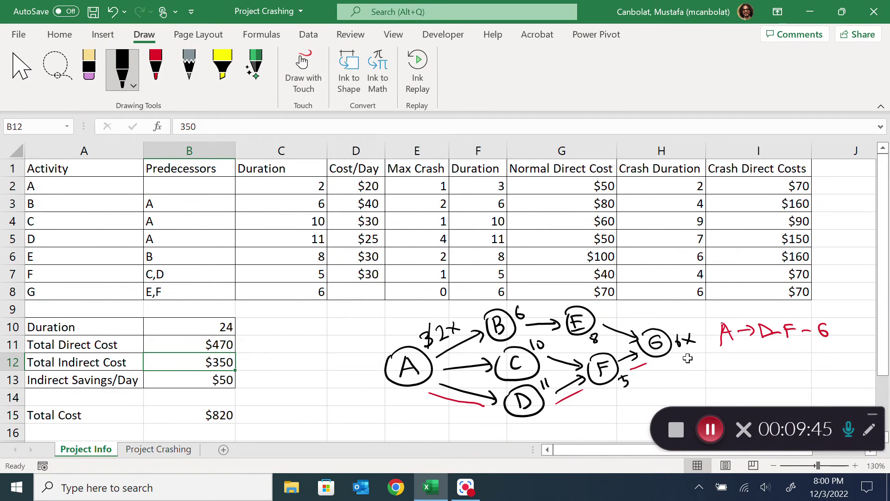
click(722, 370)
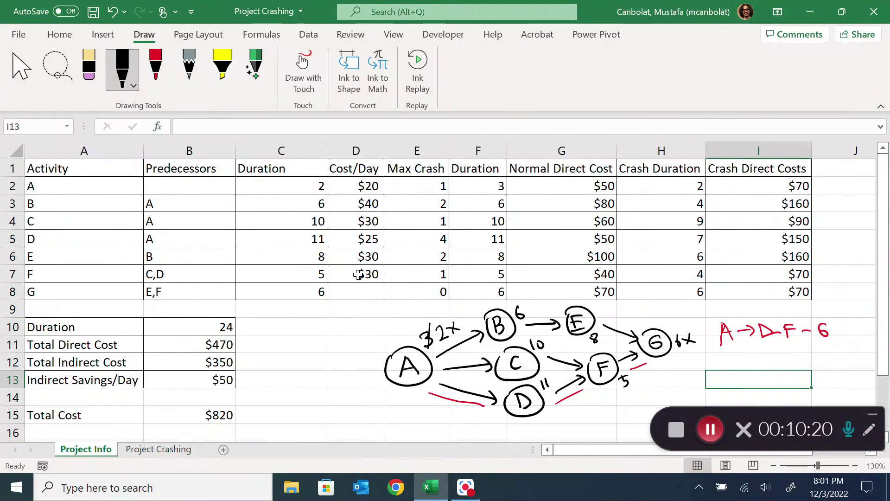
Cross out activity D's duration in the network diagram with the black pen and write 10 beside it.
click(89, 70)
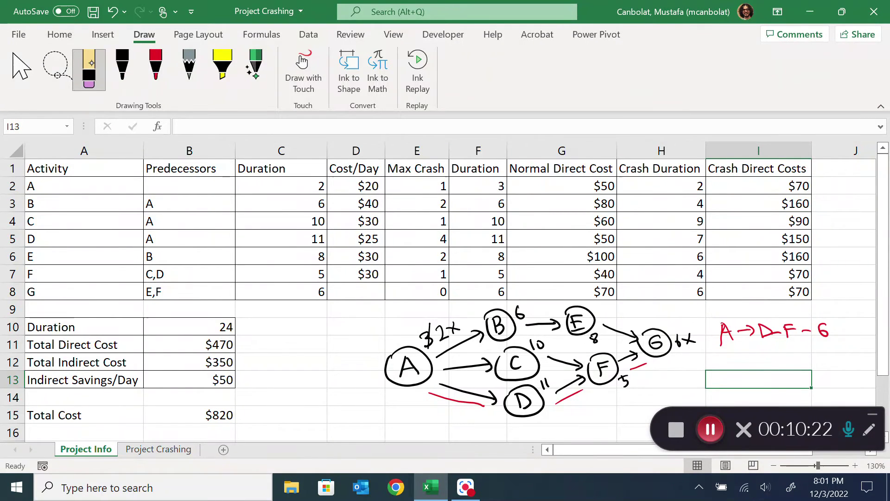
click(122, 69)
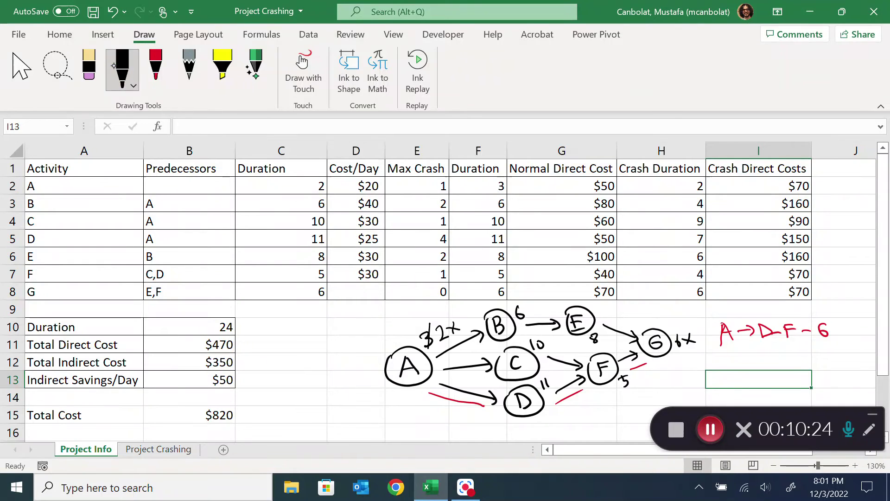
mouse_move(537, 383)
mouse_down()
mouse_move(544, 376)
mouse_move(553, 385)
mouse_up()
drag(563, 374, 562, 374)
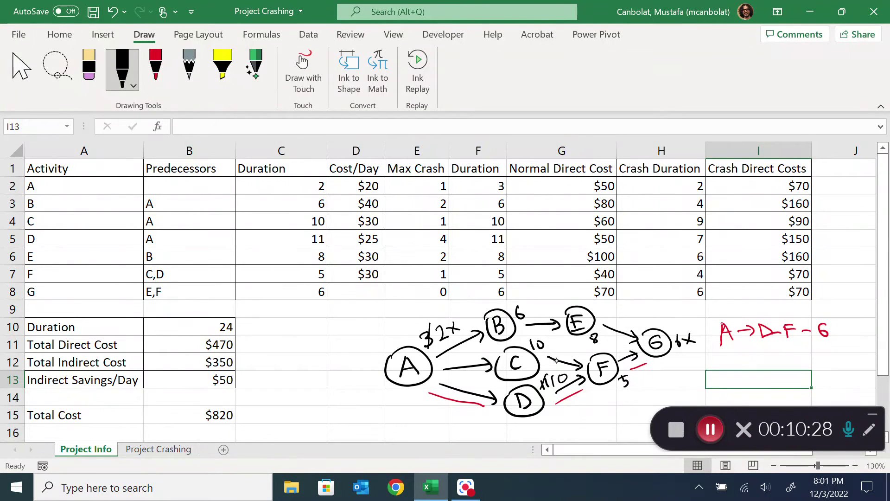
Set activity D's duration in cell C5 to 10.
click(305, 241)
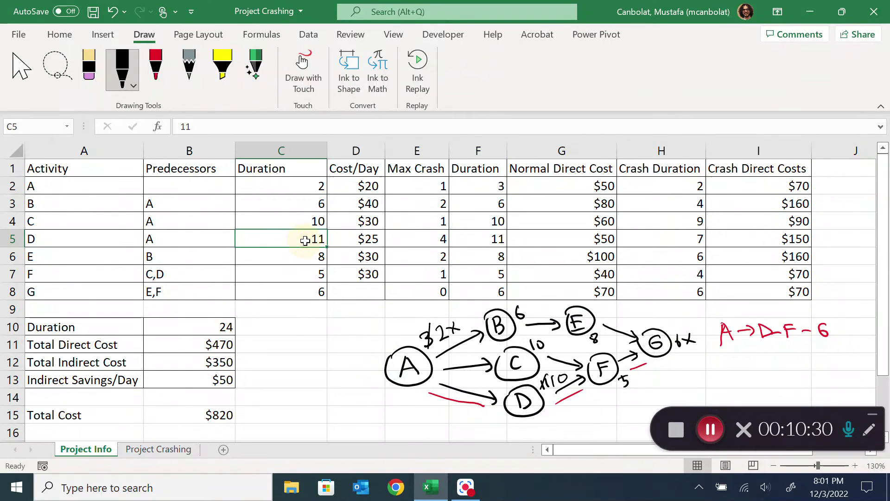
text(10)
key(Return)
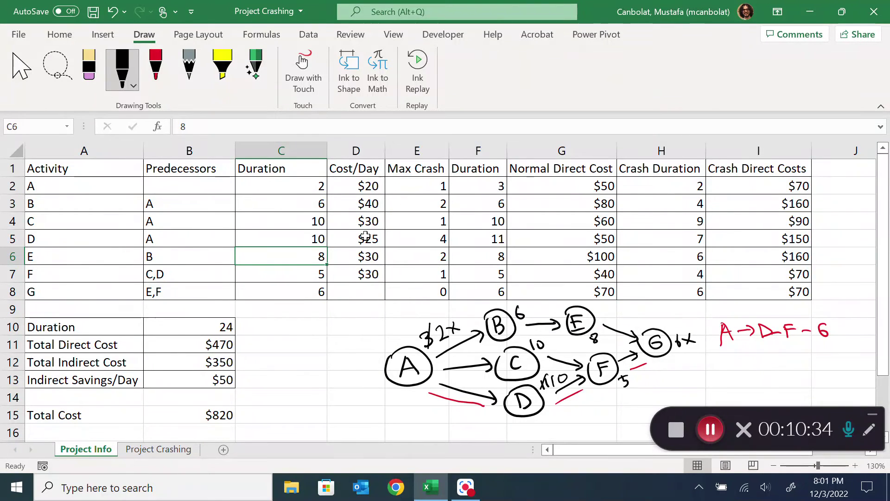
Set the total direct cost in the summary to 495 and the total indirect cost to 300.
click(225, 347)
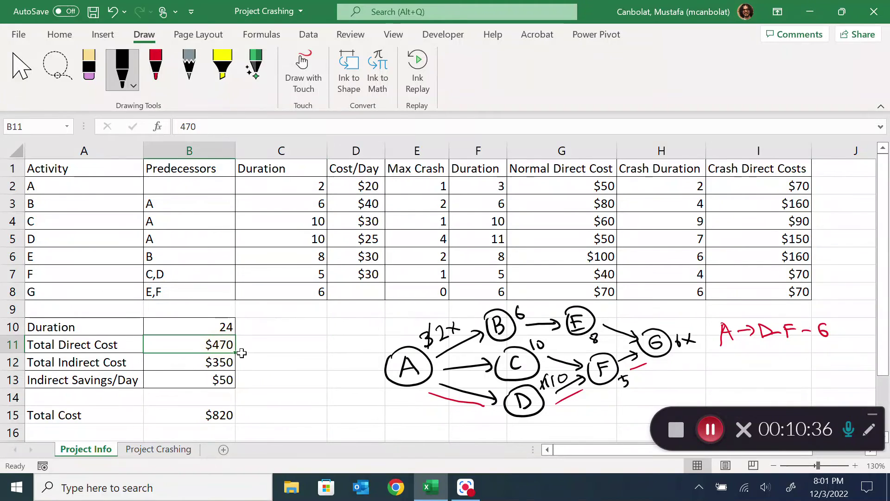
text(495)
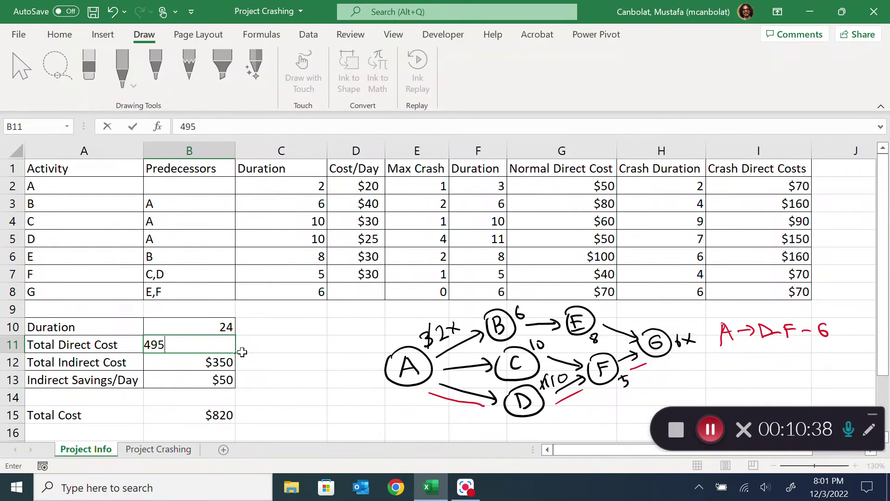
key(Return)
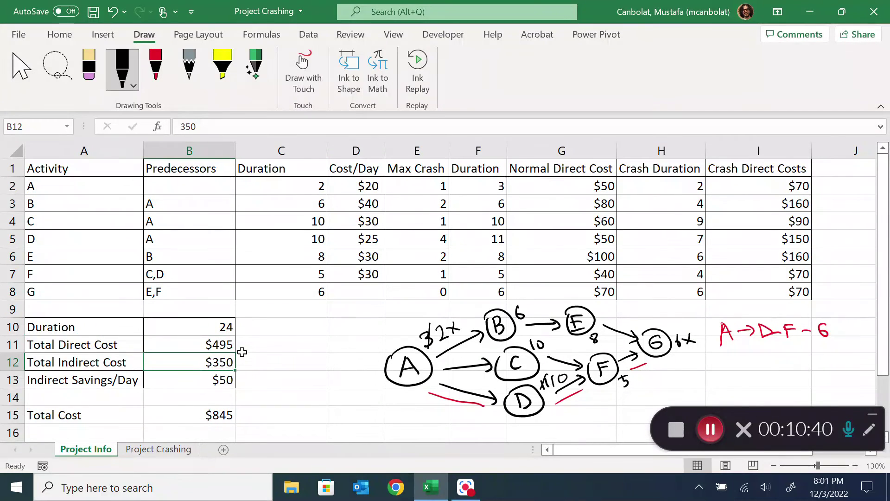
text(3)
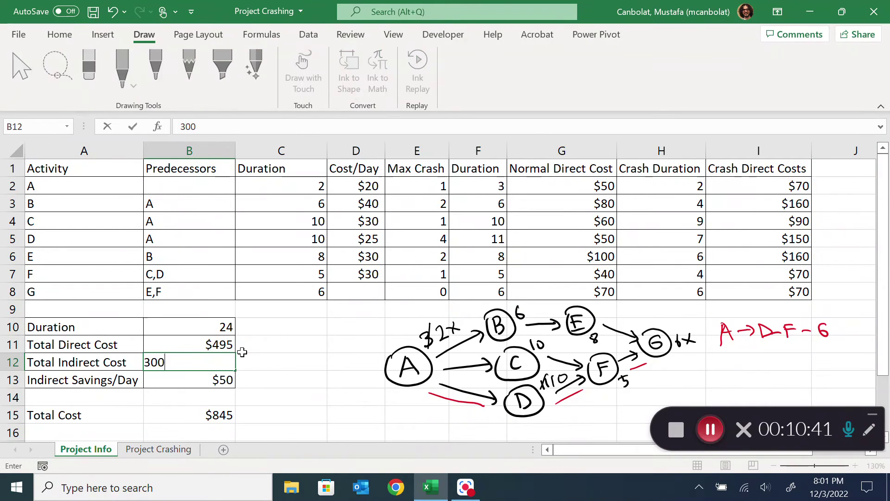
text(00)
key(Return)
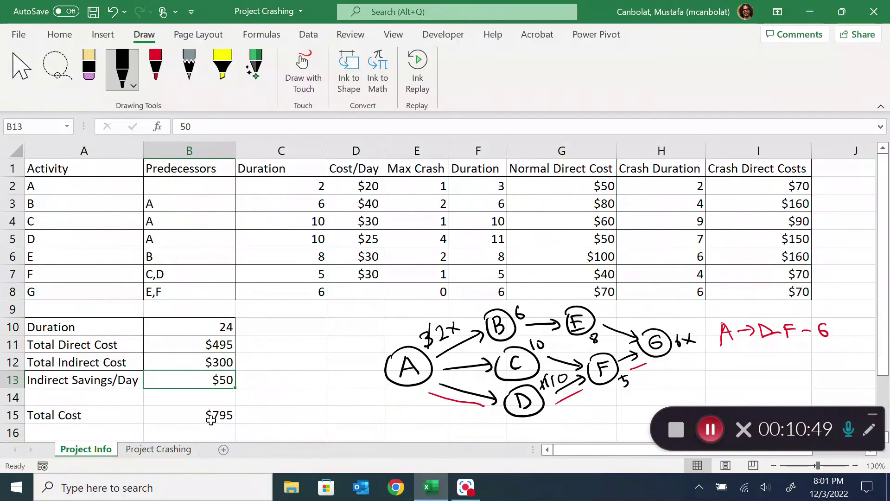
Set the project duration in the summary to 23.
click(214, 332)
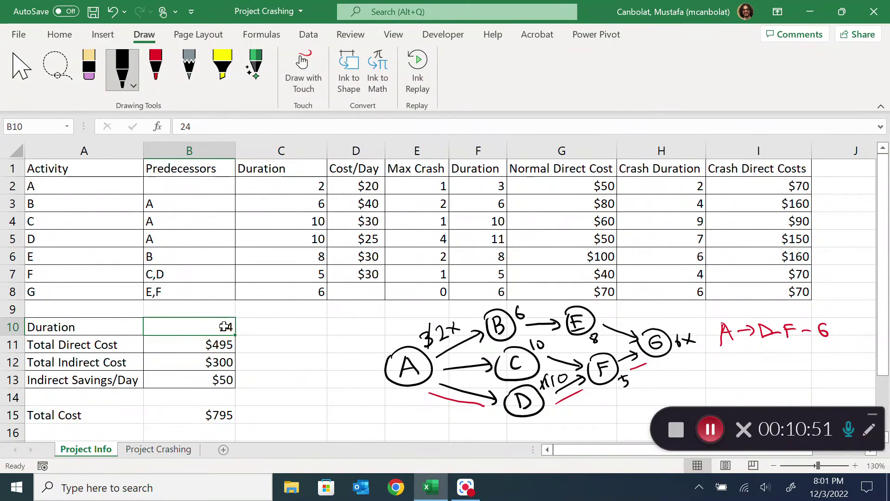
text(23)
key(Return)
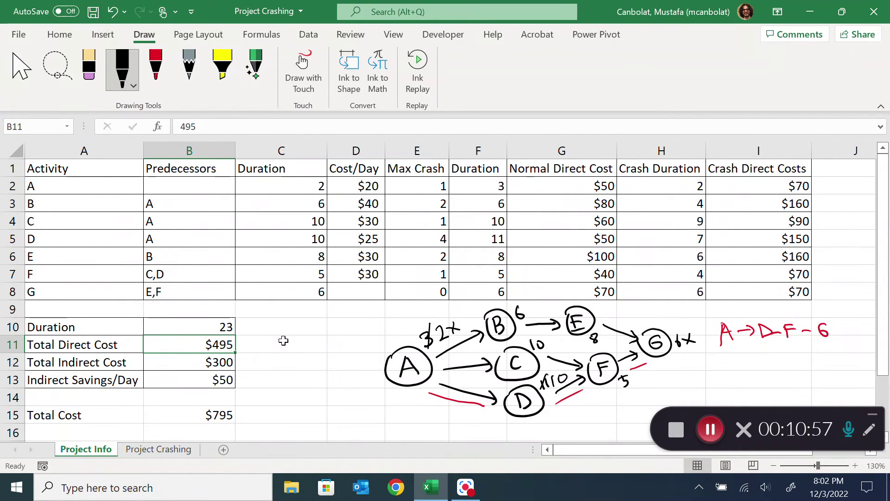
Mark the A–C and C–F arrows in red and write the second critical path A→C→F→G below the first one.
click(156, 68)
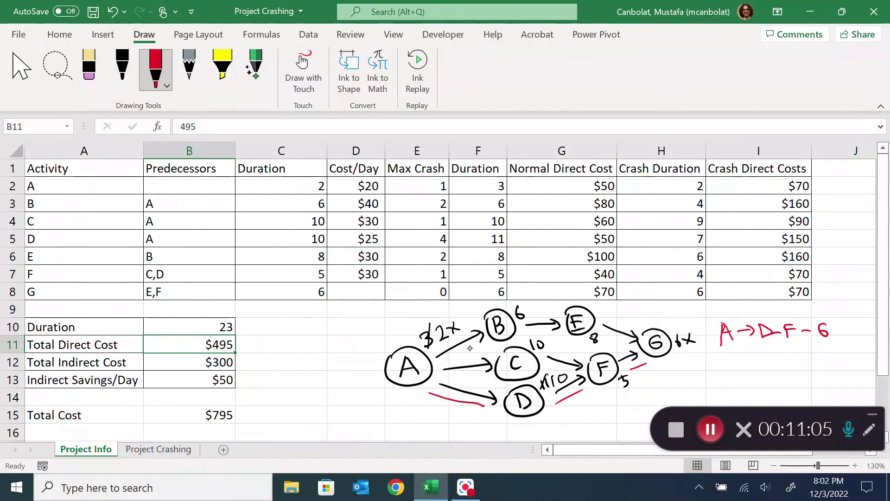
drag(445, 364, 471, 363)
drag(549, 349, 572, 359)
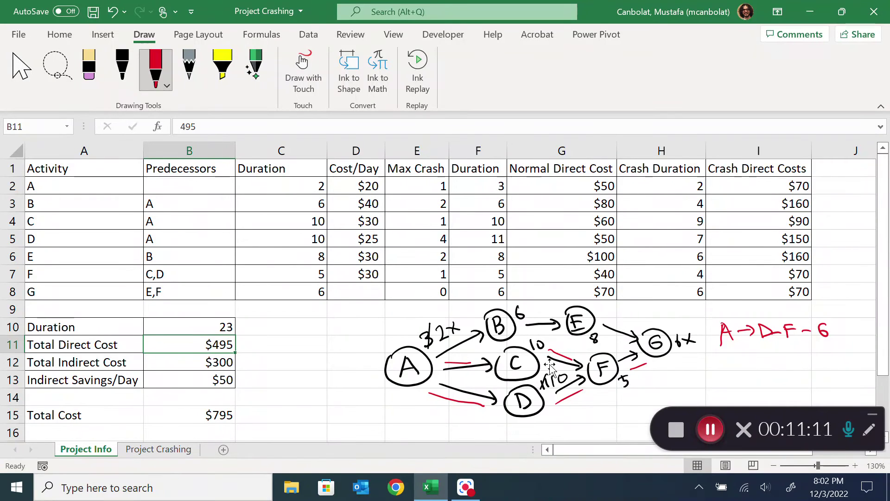
drag(626, 376, 624, 386)
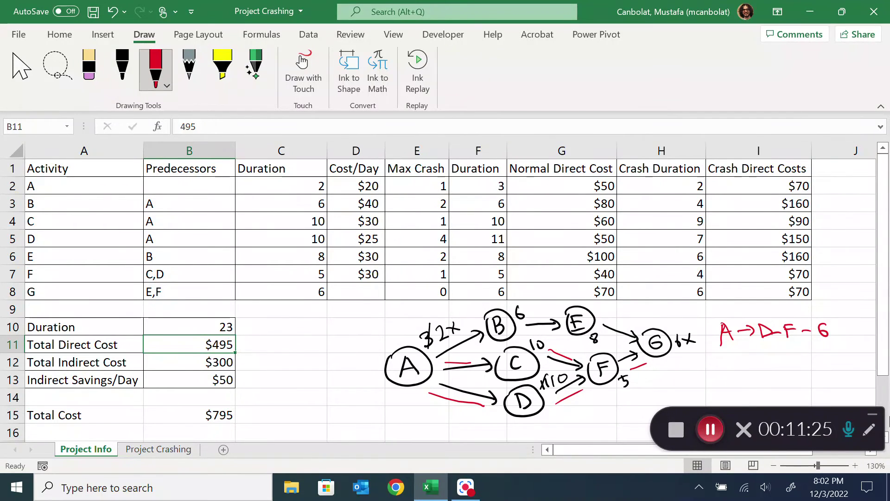
mouse_move(735, 364)
mouse_down()
mouse_move(796, 365)
mouse_move(838, 350)
mouse_up()
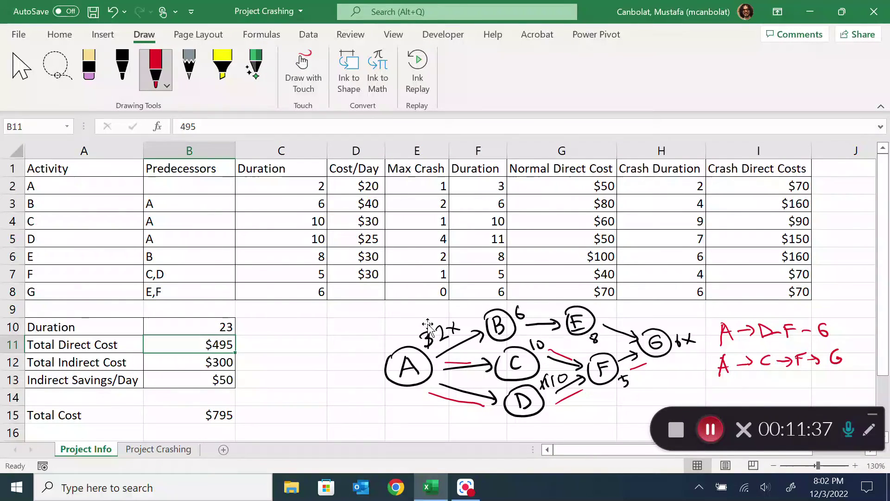
Circle the D and C pair and the two Fs in red across the written critical paths, and undo both circles.
click(426, 237)
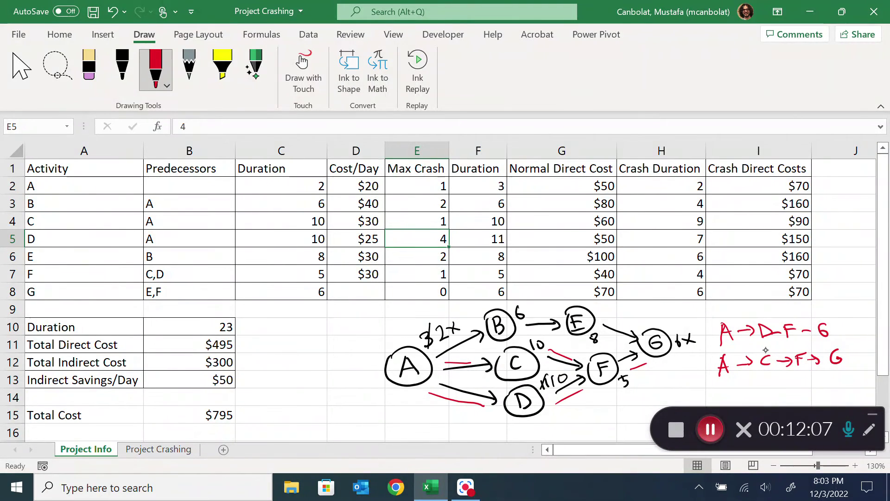
mouse_move(762, 377)
mouse_down()
mouse_move(765, 312)
mouse_move(756, 366)
mouse_up()
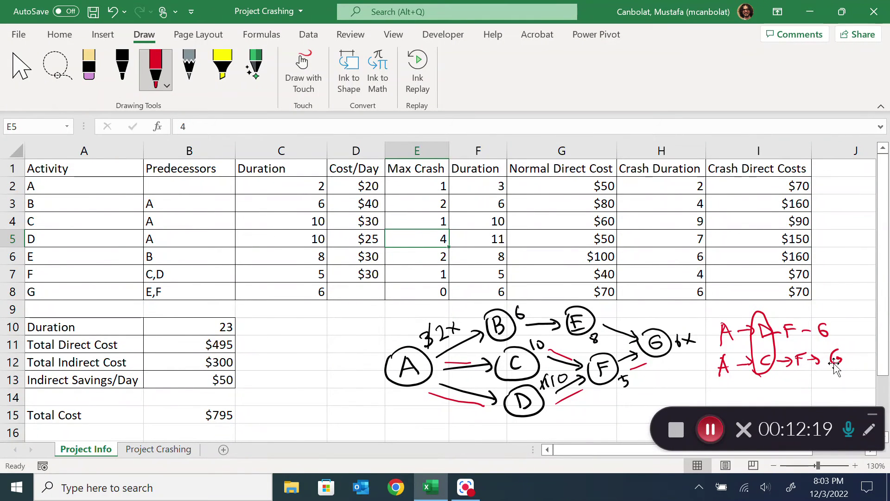
drag(781, 320, 779, 319)
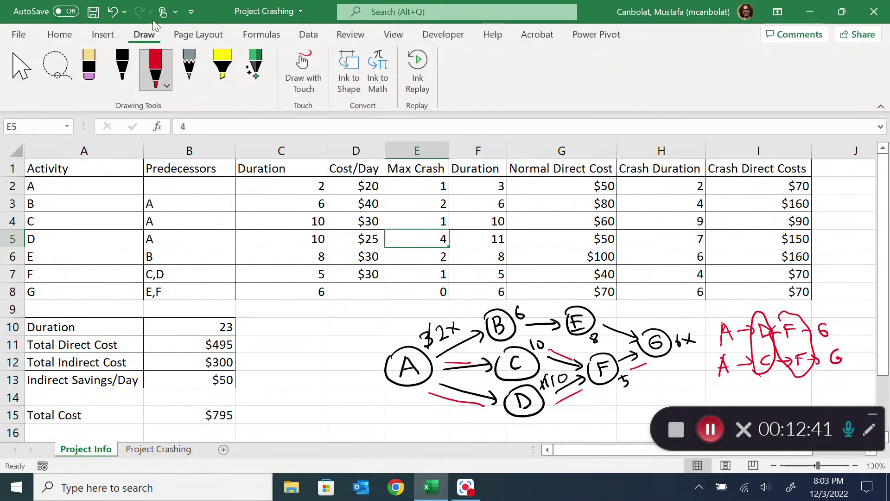
click(113, 15)
click(113, 15)
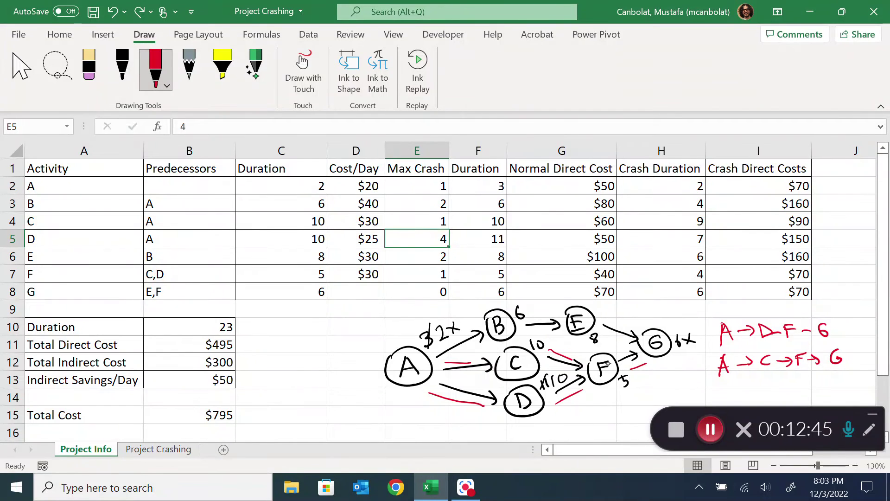
Cross out activity F's duration in red in the network diagram and write 4 beside it in black.
drag(625, 370, 628, 377)
click(122, 67)
click(303, 69)
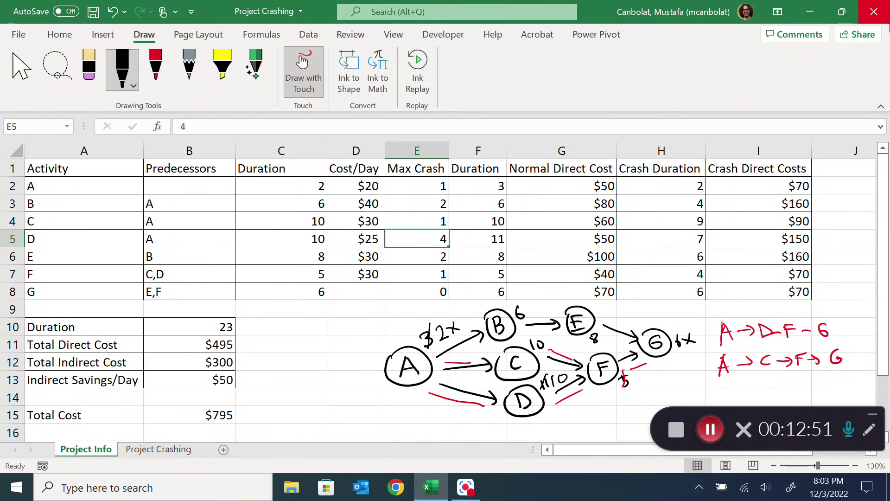
drag(632, 379, 645, 387)
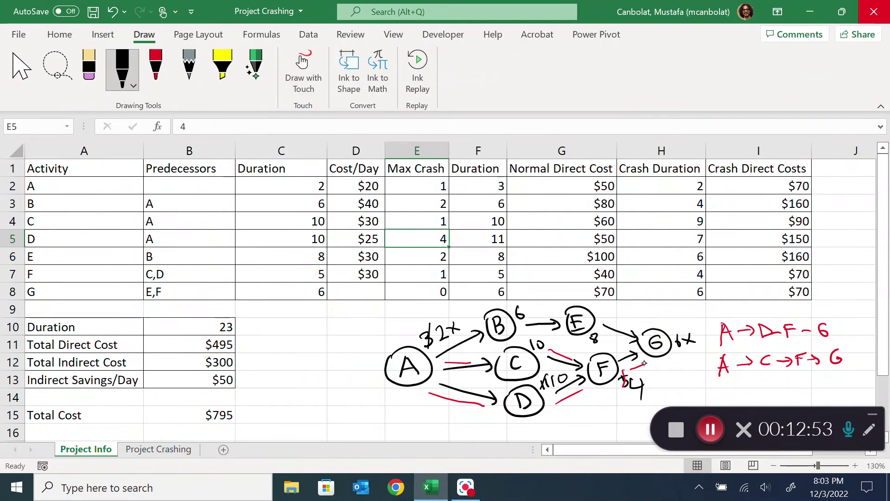
Set activity F's duration in cell C7 to 4 and mark F as not crashable with a black x in the diagram.
click(199, 324)
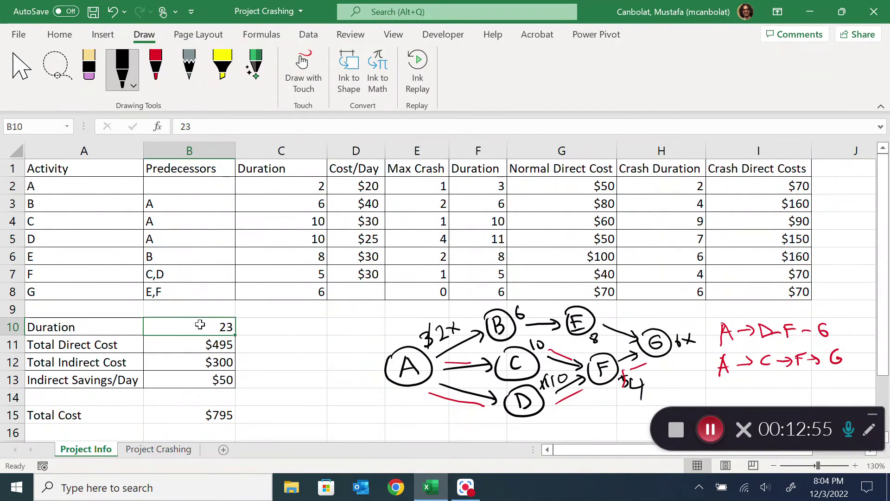
click(298, 274)
text(4)
key(Return)
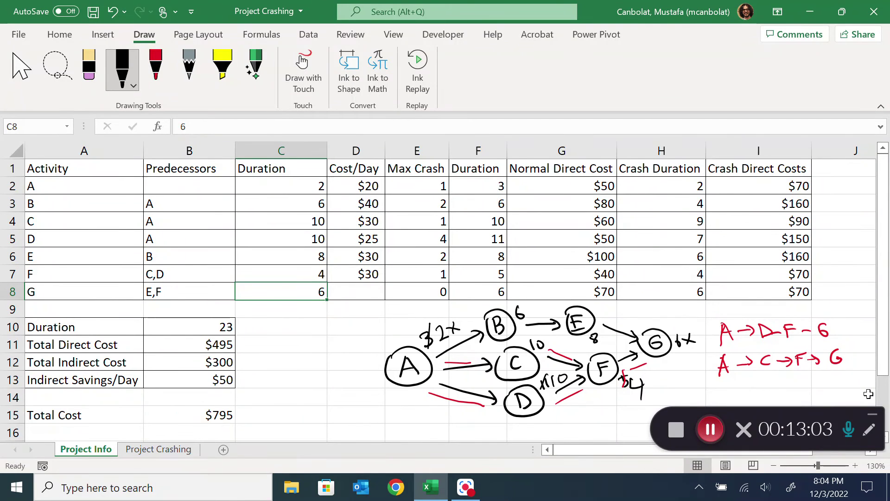
drag(649, 376, 662, 387)
drag(662, 376, 649, 388)
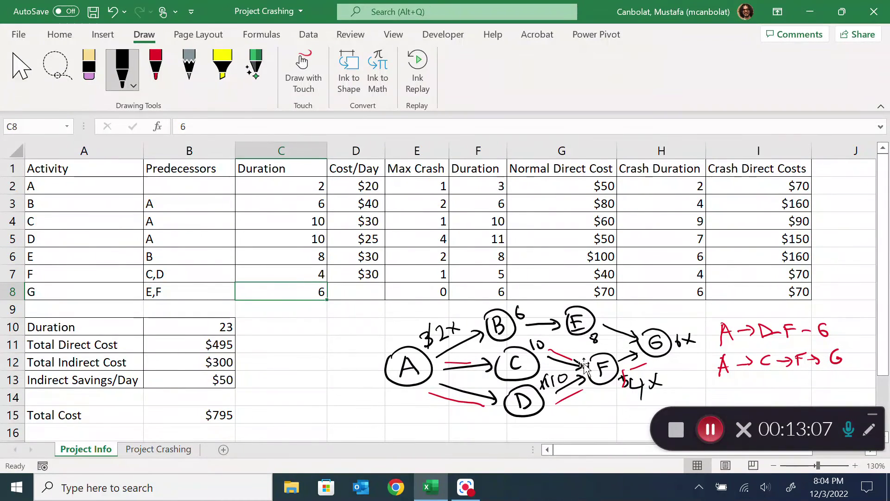
Set the project duration in cell B10 to 22.
click(209, 330)
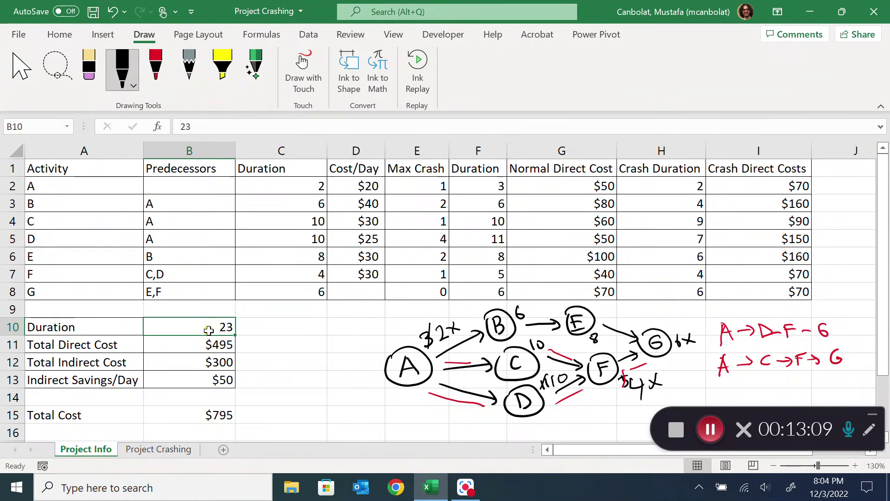
text(2)
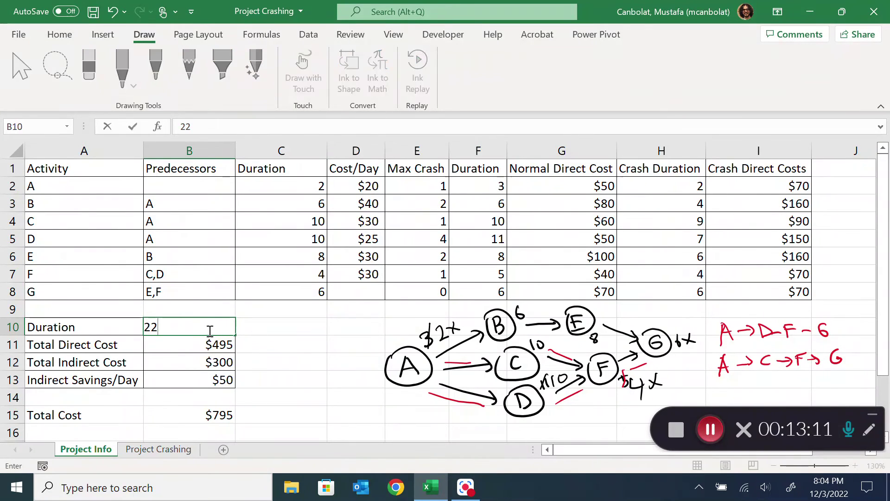
text(2)
key(Return)
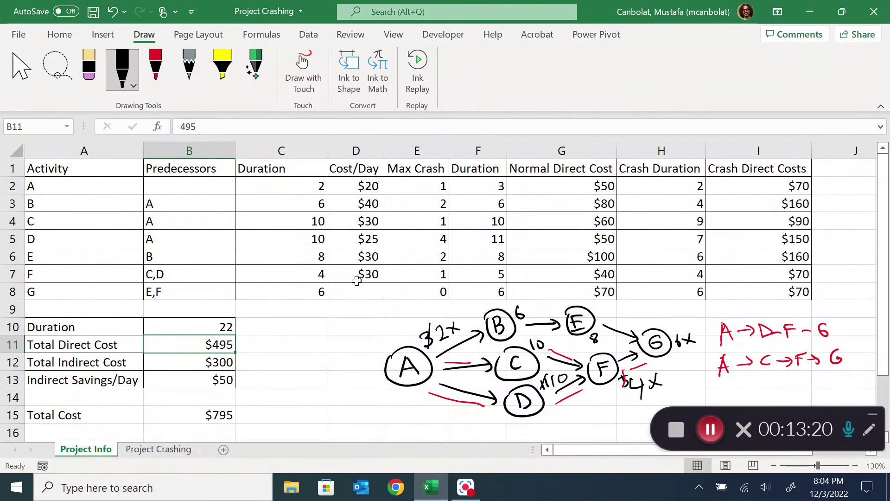
Set the total direct cost in B11 to 525 and the total indirect cost in B12 to 250.
text(52)
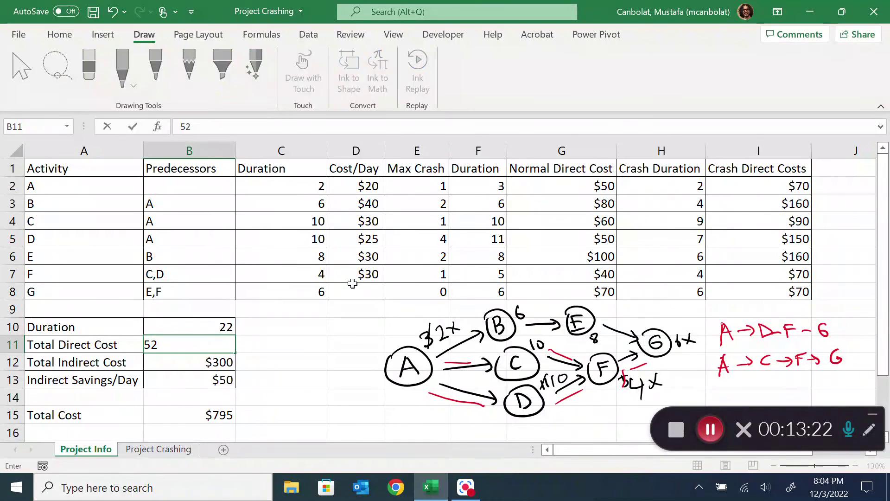
text(5)
key(Return)
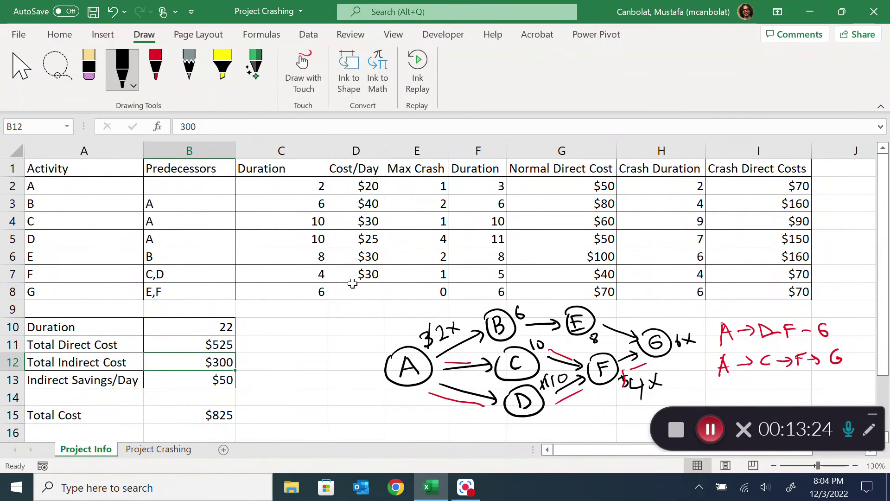
text(250)
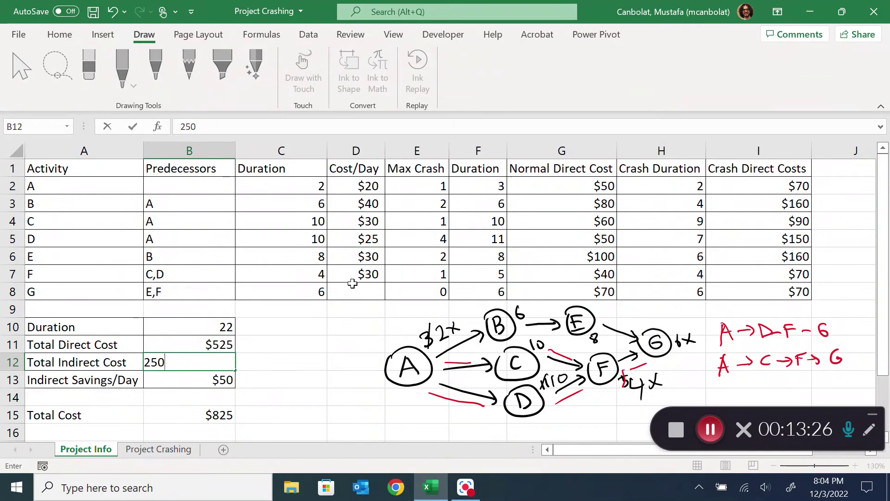
key(Return)
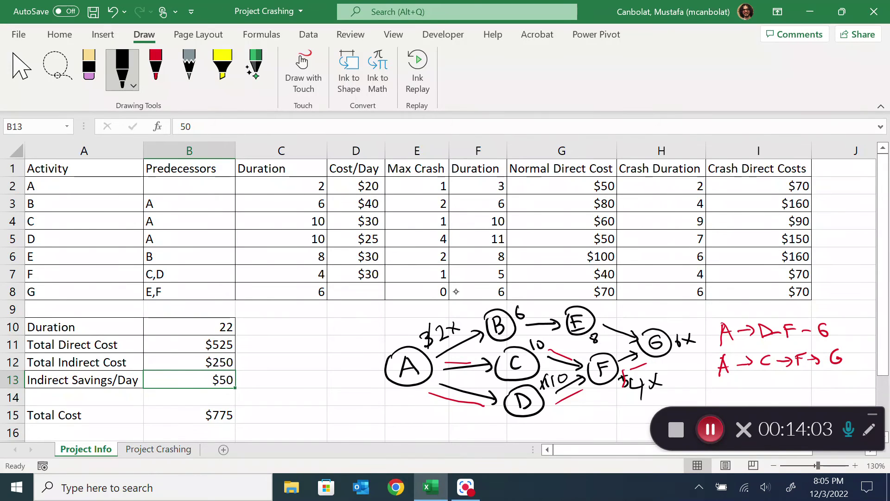
Mark the A–B, B–E and E–G arrows in red and write the third critical path A→B→E→G below the second one.
click(156, 67)
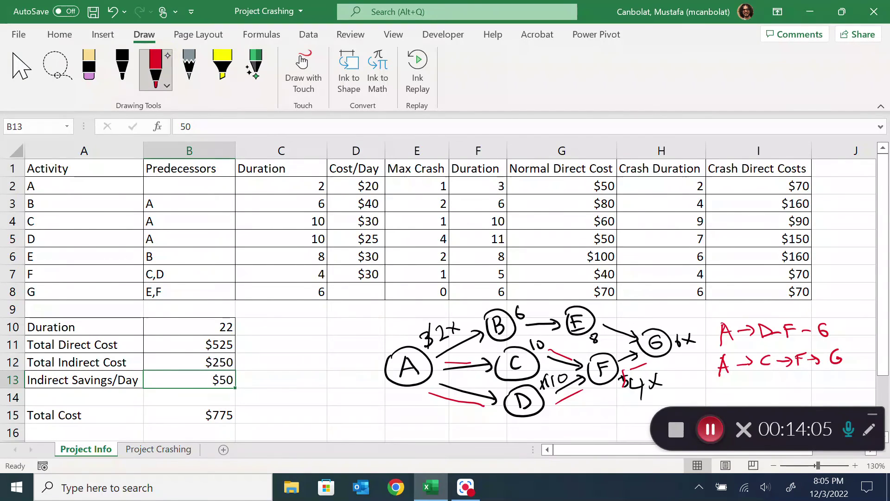
drag(436, 347, 462, 333)
drag(527, 320, 556, 315)
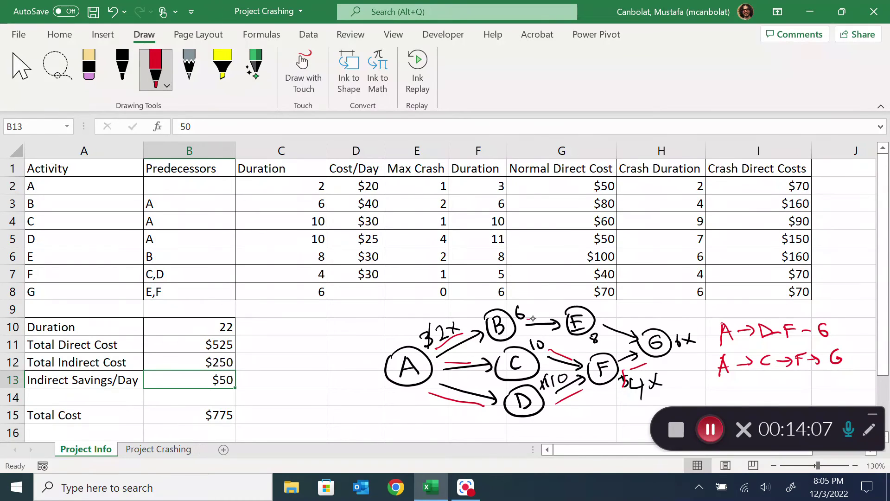
drag(609, 317, 635, 328)
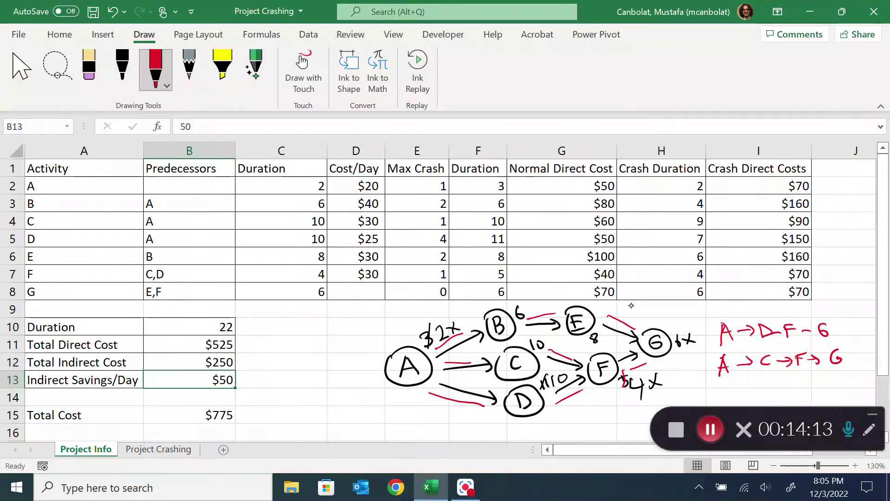
mouse_move(727, 381)
mouse_down()
mouse_move(719, 399)
mouse_move(730, 390)
mouse_move(845, 388)
mouse_up()
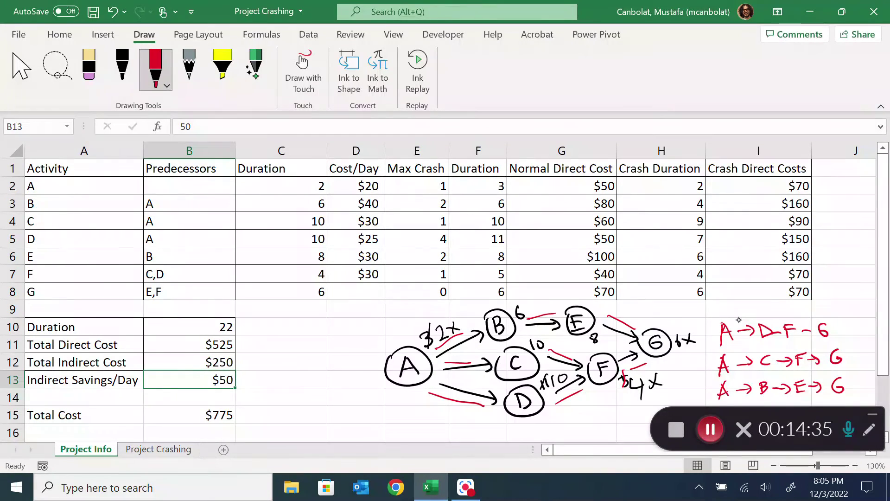
Cross out A, F and G in the written critical paths in red and draw one loop around D, C and E.
drag(742, 324, 710, 344)
drag(713, 398, 730, 380)
drag(819, 328, 835, 325)
drag(834, 388, 855, 372)
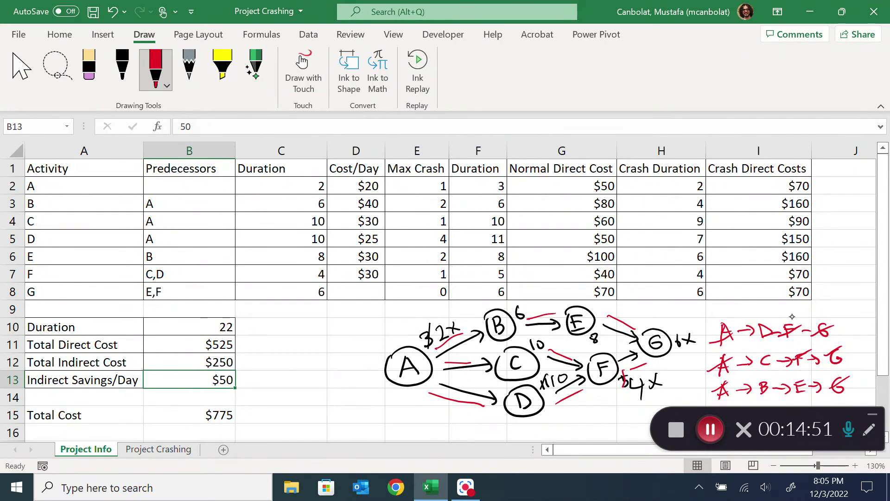
mouse_move(771, 324)
mouse_down()
mouse_move(757, 316)
mouse_move(781, 351)
mouse_up()
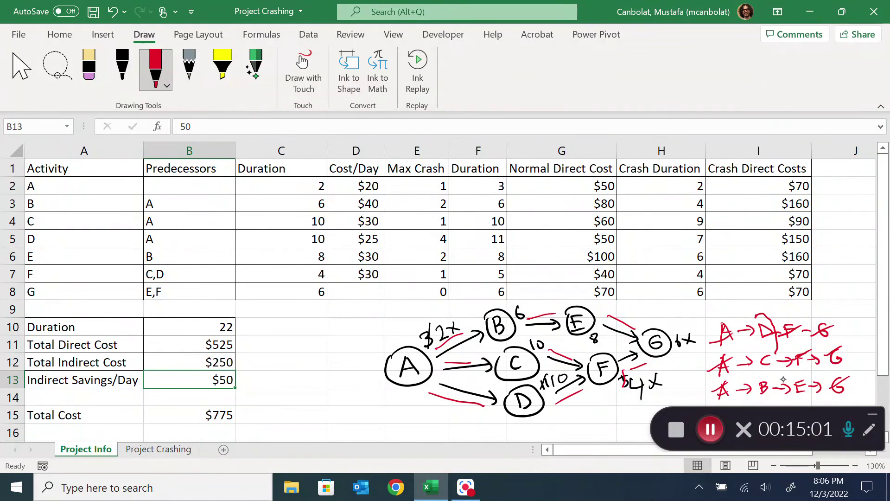
mouse_move(775, 349)
mouse_down()
mouse_move(789, 392)
mouse_move(753, 371)
mouse_move(760, 314)
mouse_up()
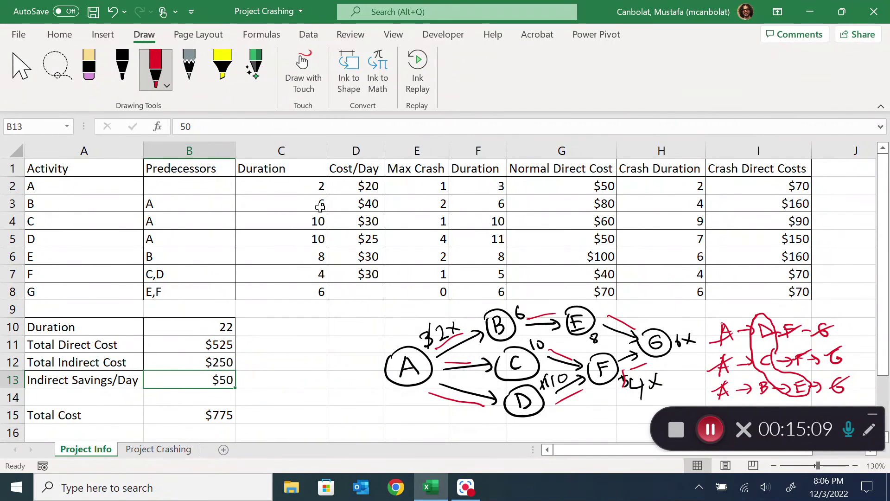
Set activity D's duration in cell C5 to 9 and activity E's duration in cell C6 to 7.
click(312, 239)
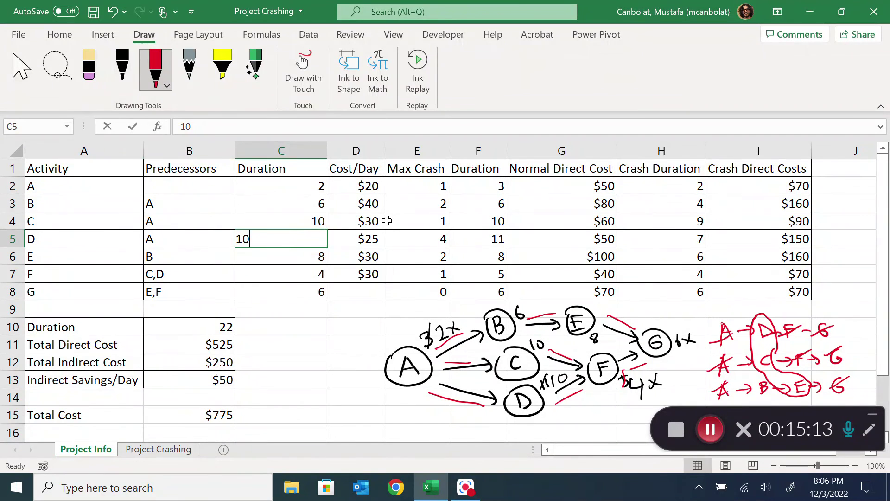
text(9)
click(305, 259)
text(8)
key(BackSpace)
text(7)
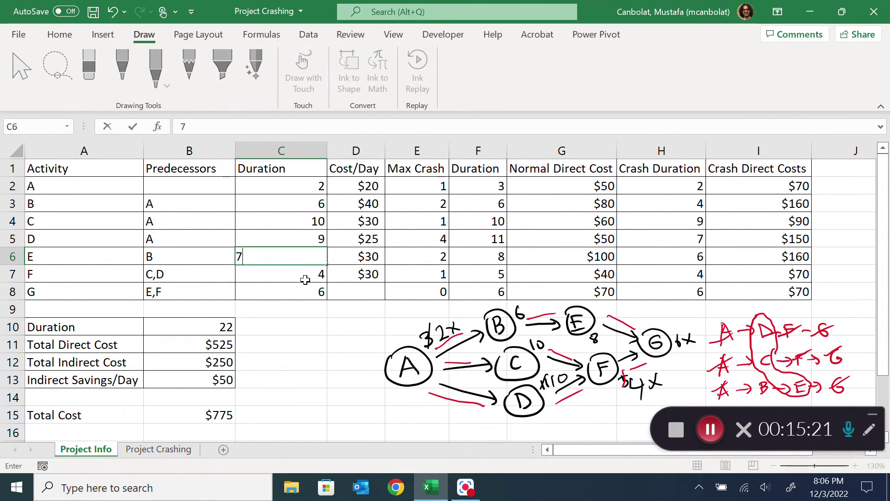
key(Return)
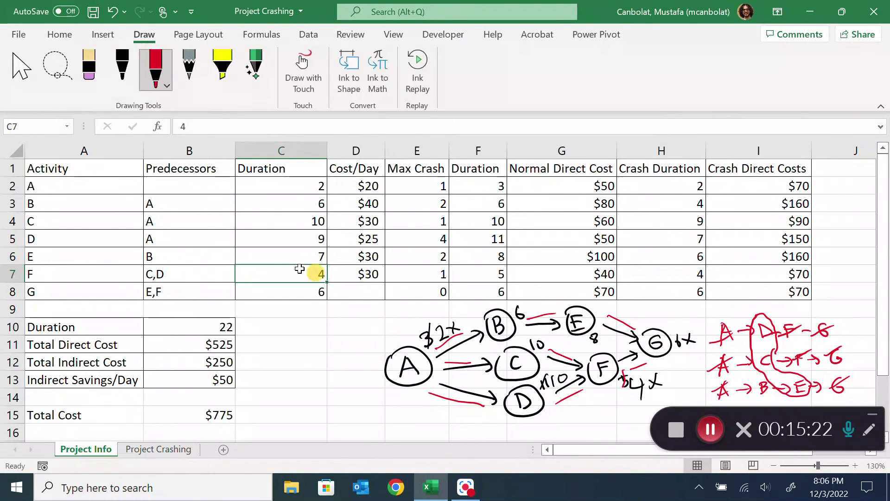
Undo the last duration changes for activities D and E and redo both.
click(112, 13)
click(112, 13)
click(112, 13)
click(112, 13)
click(139, 11)
click(139, 12)
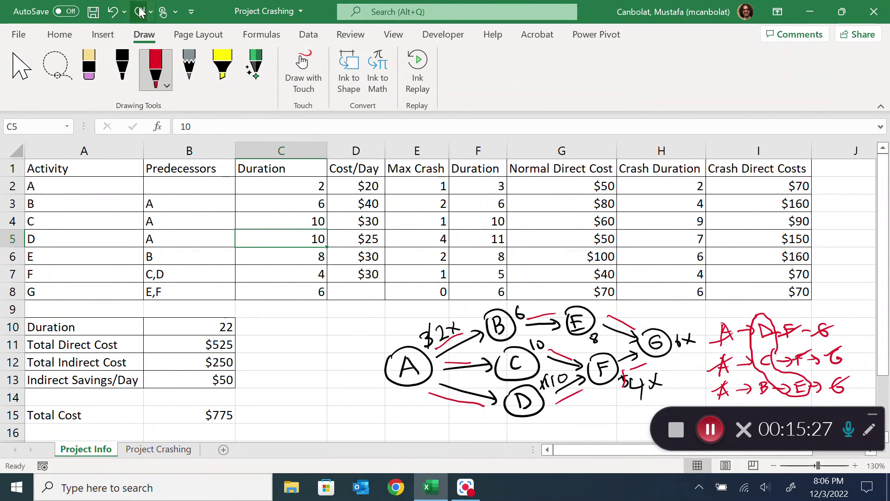
click(140, 12)
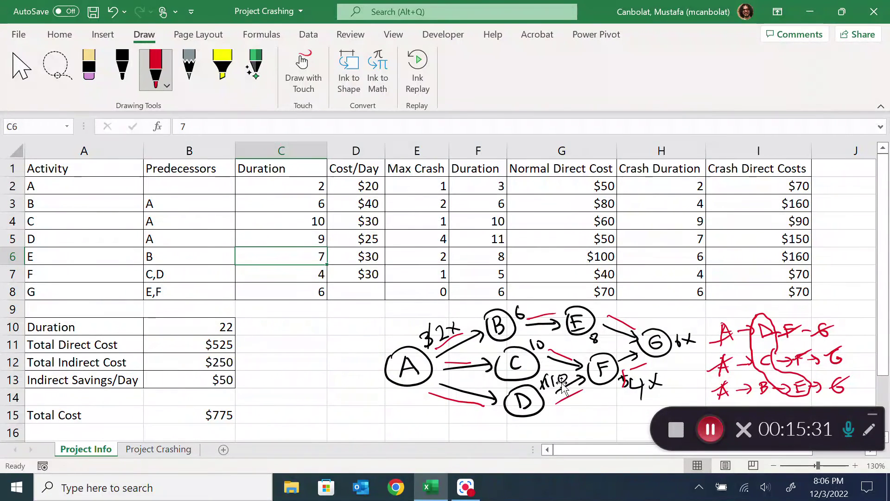
Set activity C's duration in C4 to 9 and replace the diagram durations in red with 9 for C, 9 for D and 7 for E.
click(314, 218)
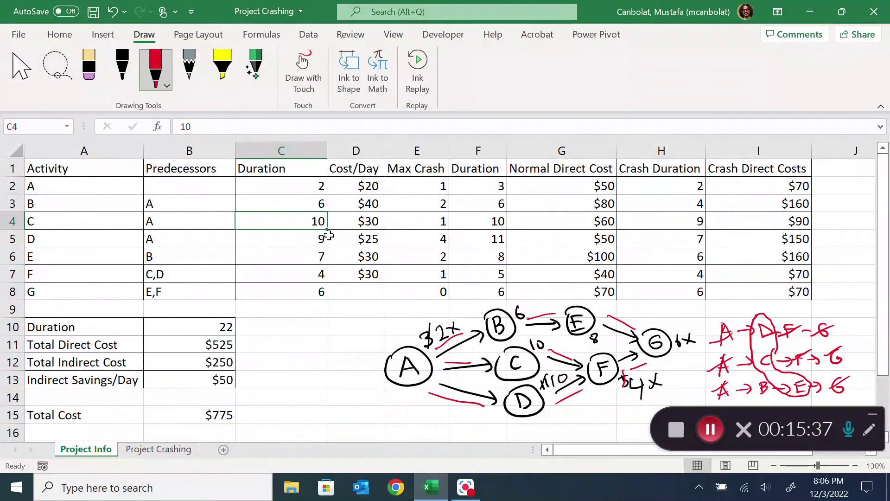
text(9)
key(Return)
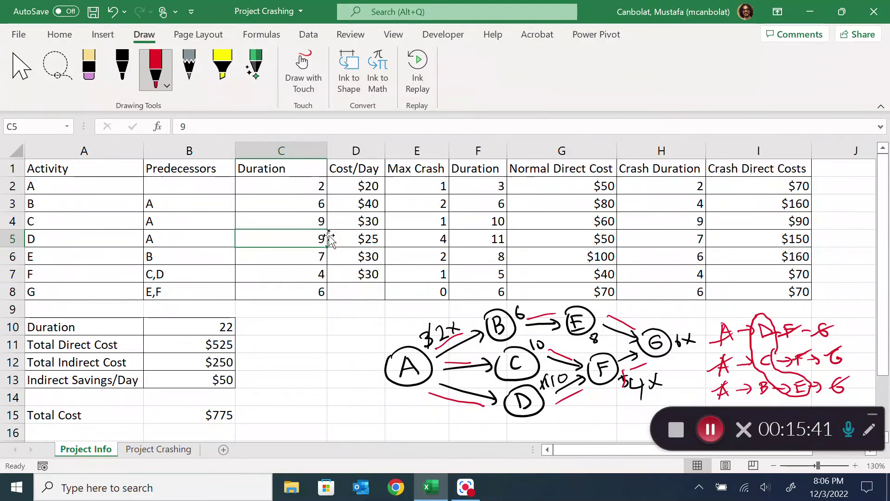
mouse_move(531, 345)
mouse_down()
mouse_move(548, 349)
mouse_move(558, 383)
mouse_move(553, 422)
mouse_up()
drag(602, 335, 609, 340)
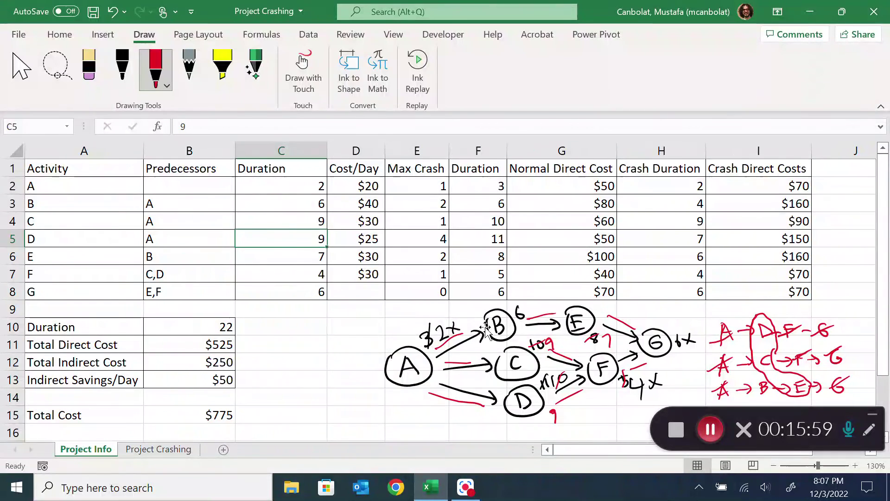
Set the project duration in cell B10 to 21.
click(222, 327)
text(21)
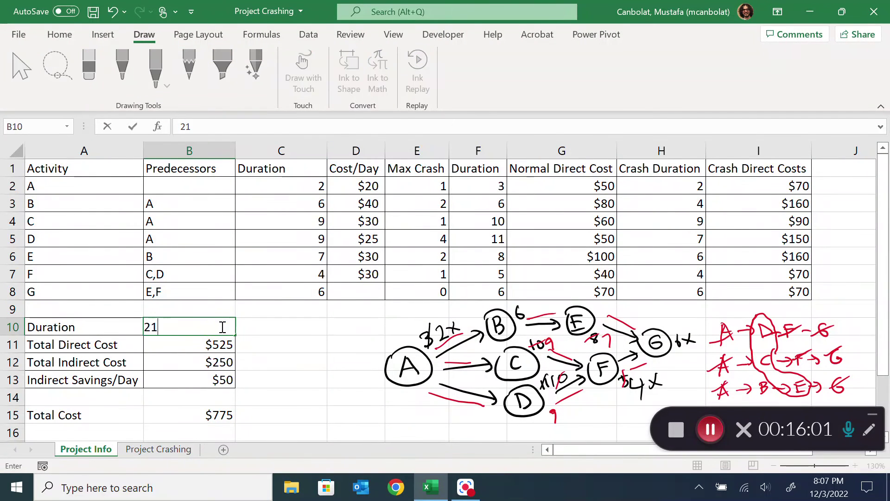
key(Return)
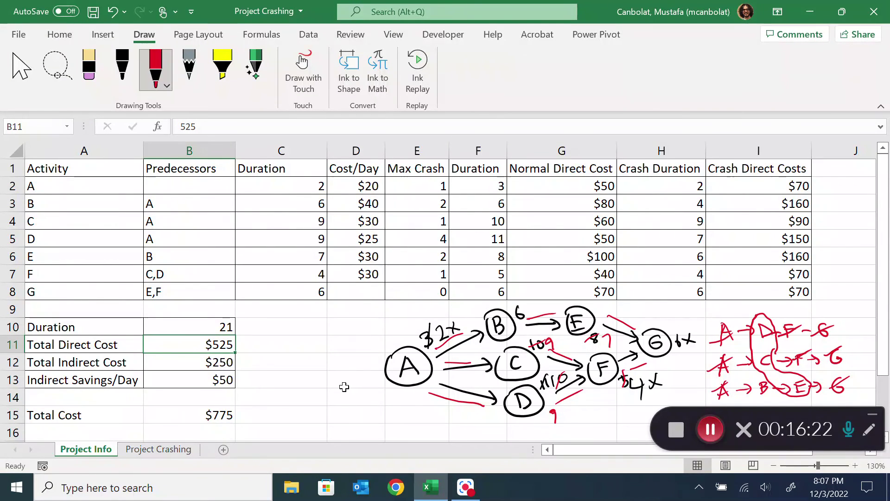
Set the total direct cost in B11 to 610 and the total indirect cost in B12 to 200, and select the total cost cell.
text(610)
key(Return)
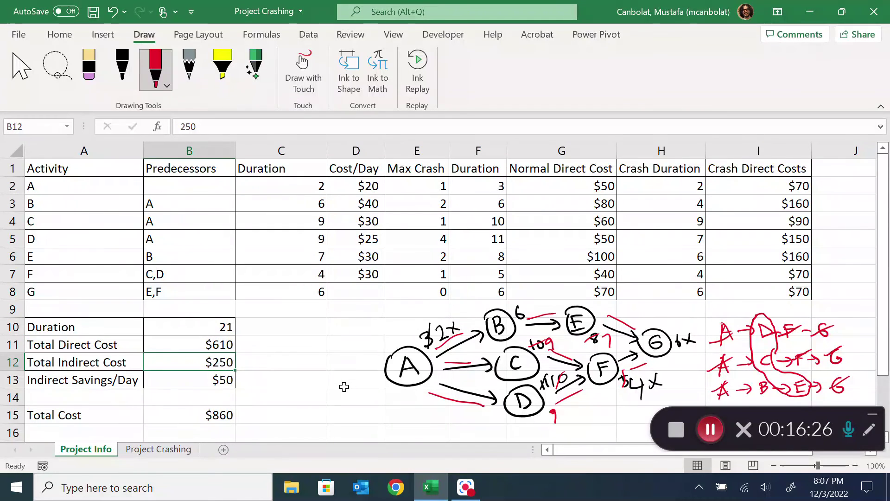
text(200)
key(Return)
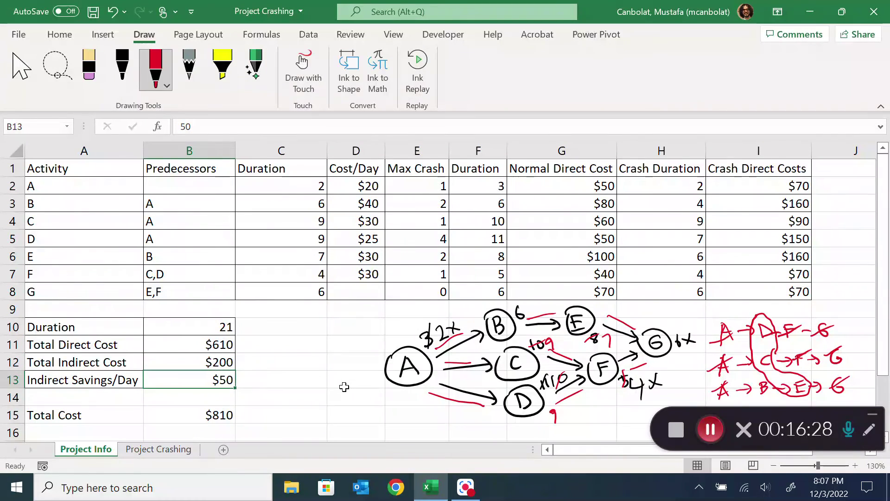
click(218, 413)
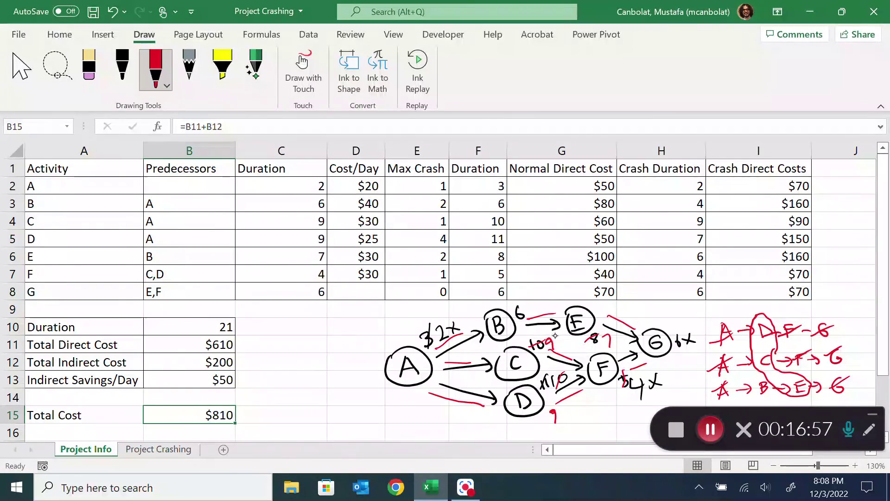
Mark activity C as not crashable with a red x in the diagram and open the Project Crashing sheet.
mouse_move(557, 335)
mouse_down()
mouse_move(564, 344)
mouse_move(555, 347)
mouse_up()
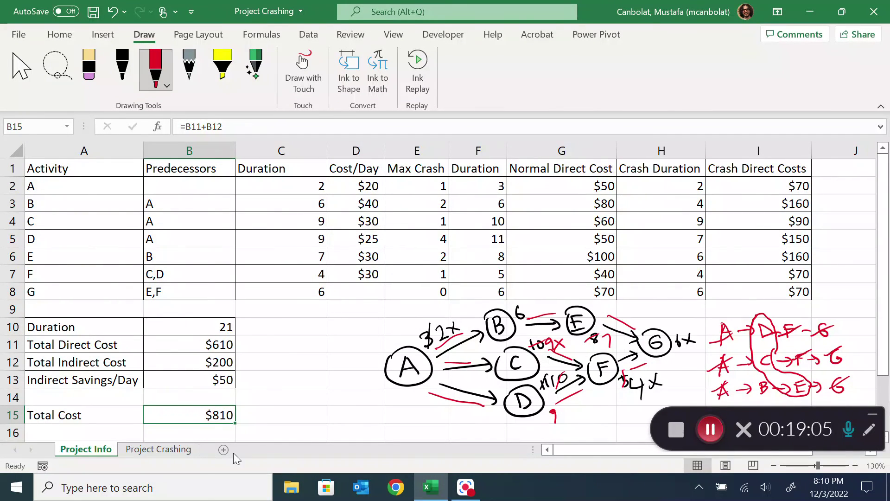
click(174, 449)
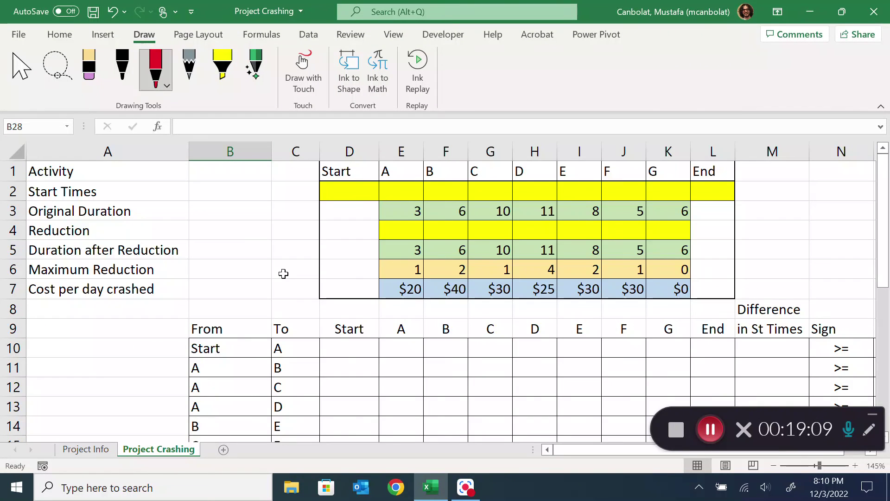